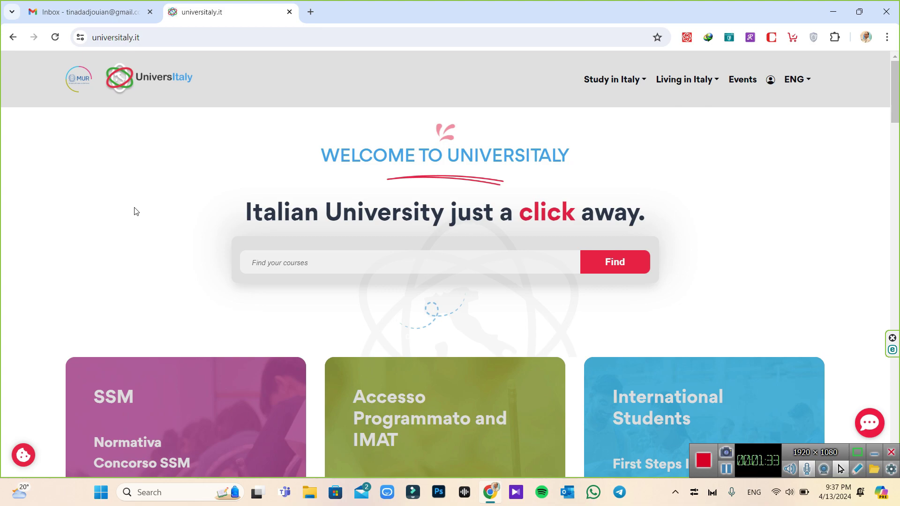
Open the Universitaly sign-in page and choose to register as a new user
{"action": "left_click", "coordinate": [772, 91]}
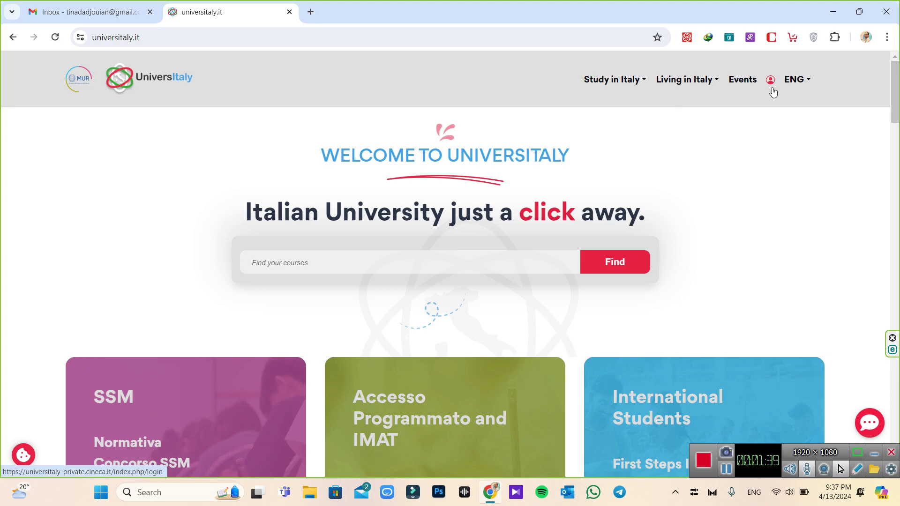
{"action": "left_click", "coordinate": [772, 91]}
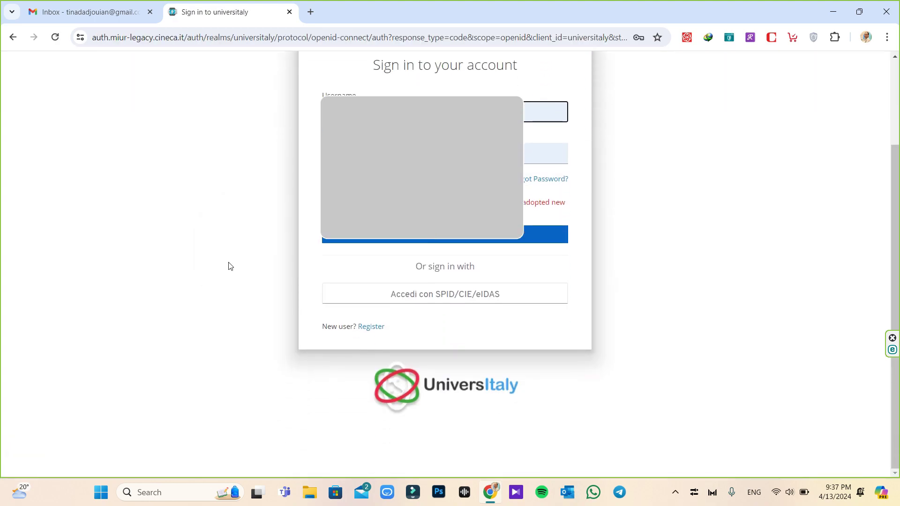
{"action": "left_click", "coordinate": [367, 327]}
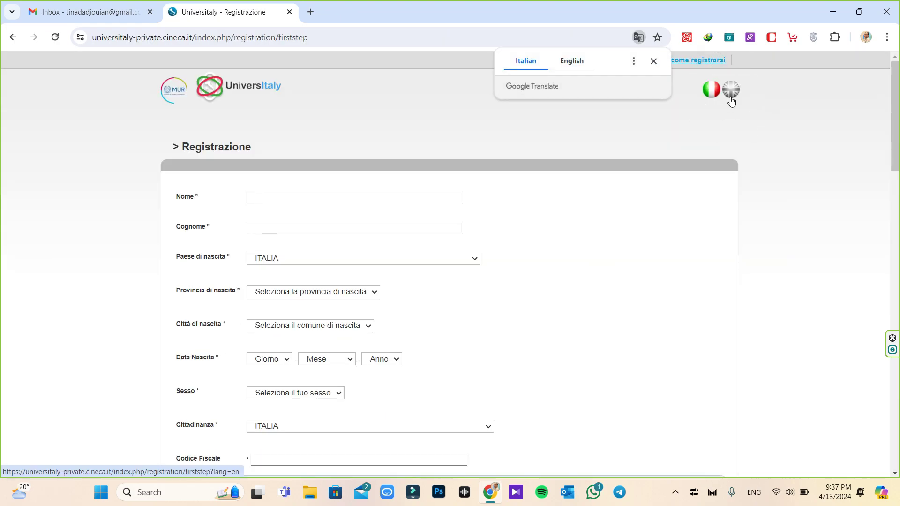
Switch the registration form to English and enter the applicant's first name and surname
{"action": "left_click", "coordinate": [730, 100]}
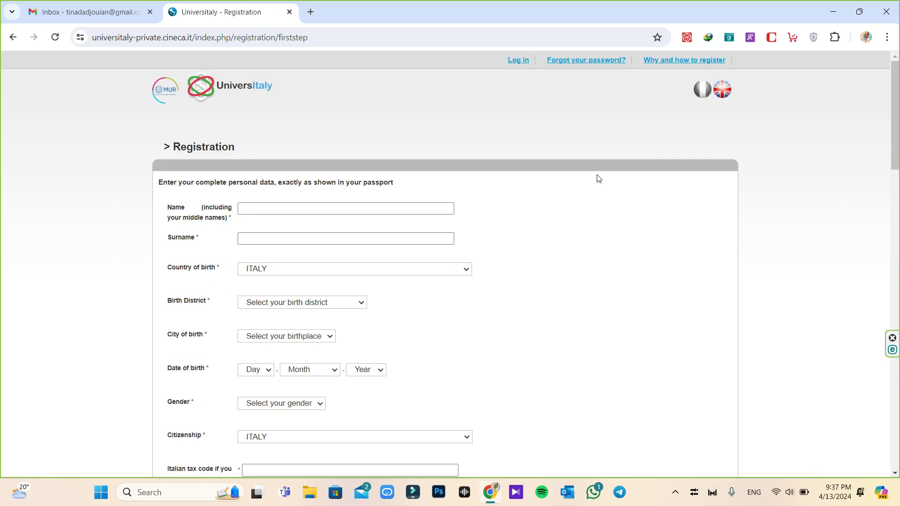
{"action": "left_click", "coordinate": [268, 205]}
{"action": "left_click", "coordinate": [267, 207]}
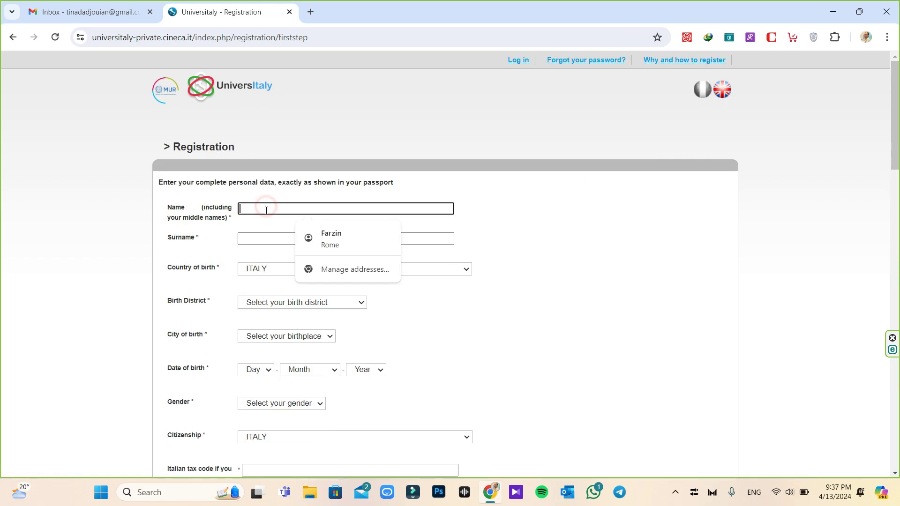
{"action": "type", "text": "ahmad"}
{"action": "key", "text": "Tab"}
{"action": "type", "text": "ahmad"}
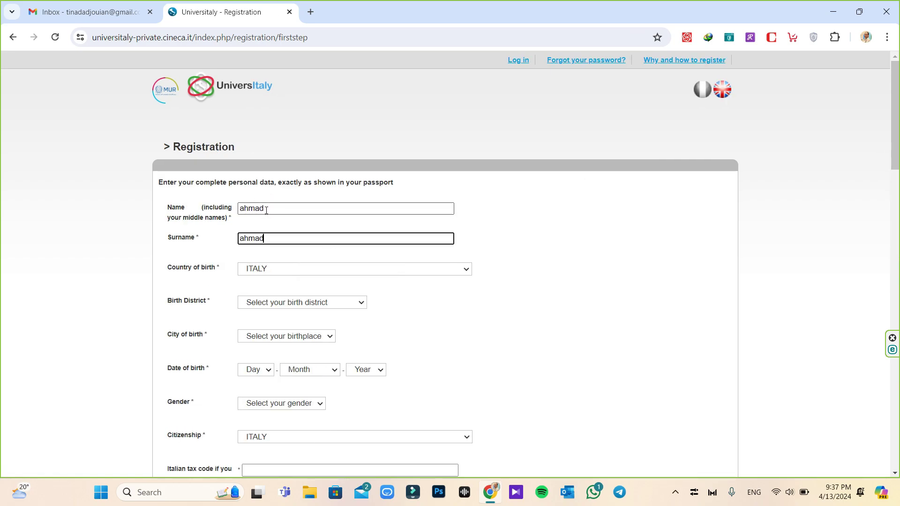
{"action": "type", "text": "i"}
Set birthplace to Tehran, Iran and the birth year to 1924
{"action": "left_click", "coordinate": [459, 270]}
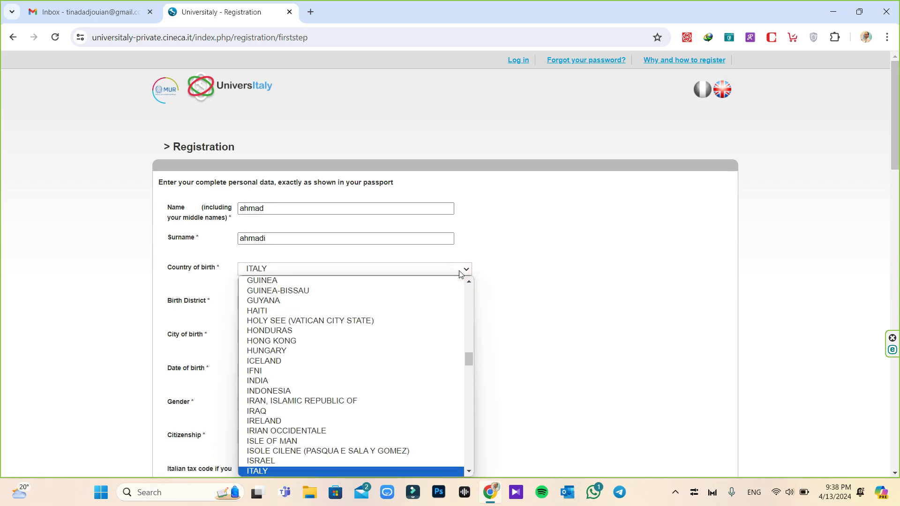
{"action": "left_click", "coordinate": [300, 401]}
{"action": "left_click", "coordinate": [256, 304]}
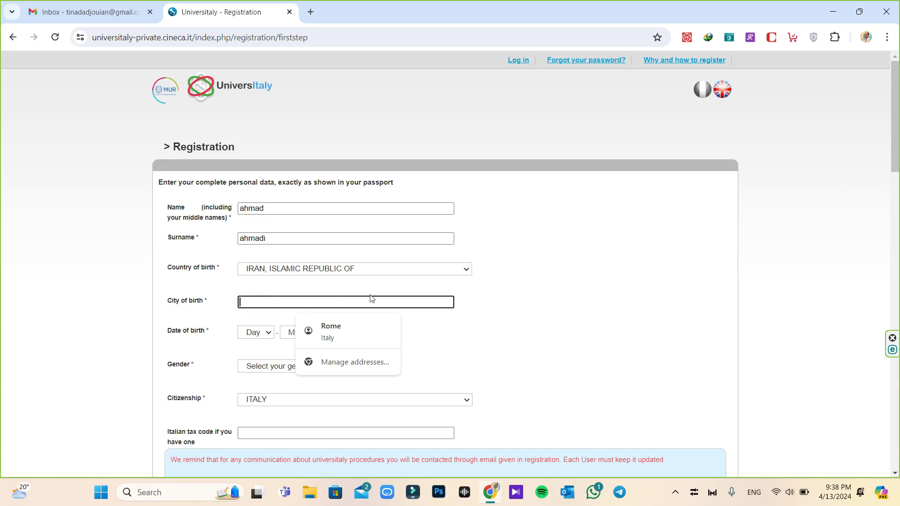
{"action": "type", "text": "T"}
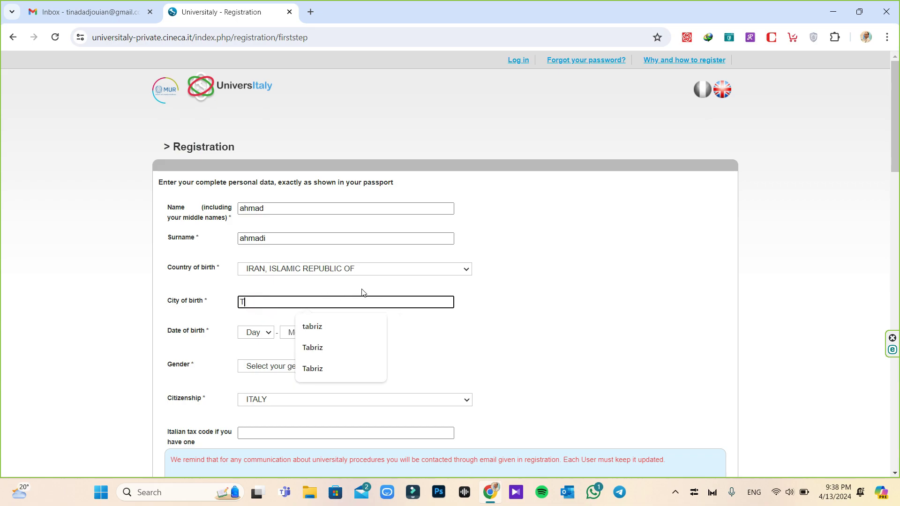
{"action": "type", "text": "ehran"}
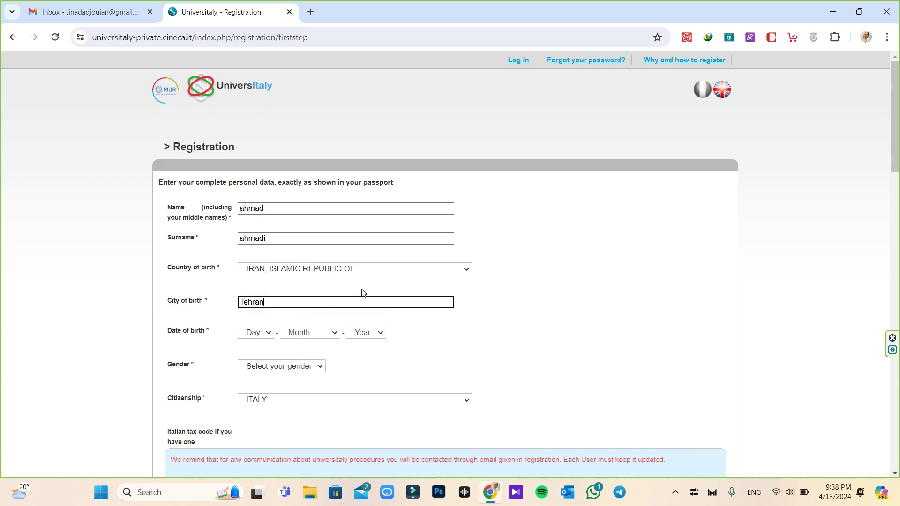
{"action": "left_click", "coordinate": [380, 333]}
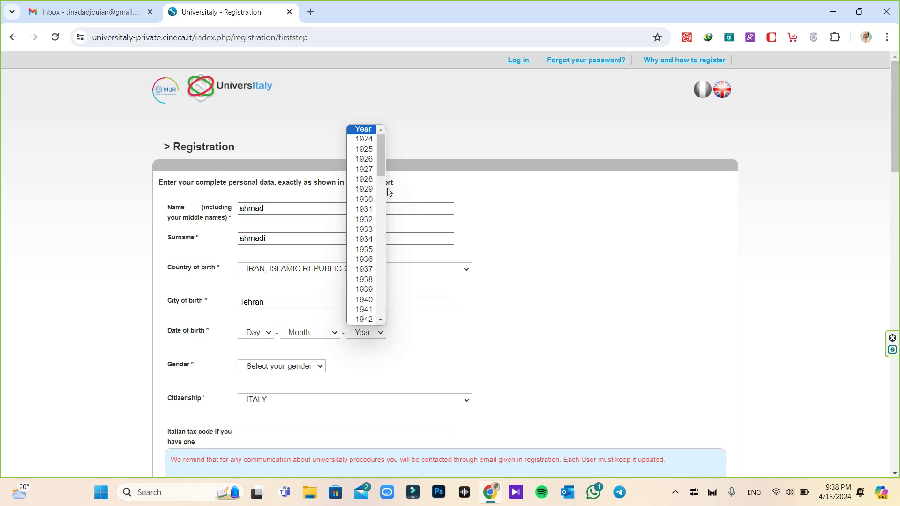
{"action": "left_click", "coordinate": [364, 139]}
{"action": "scroll", "coordinate": [342, 197], "scroll_direction": "down", "scroll_amount": 3}
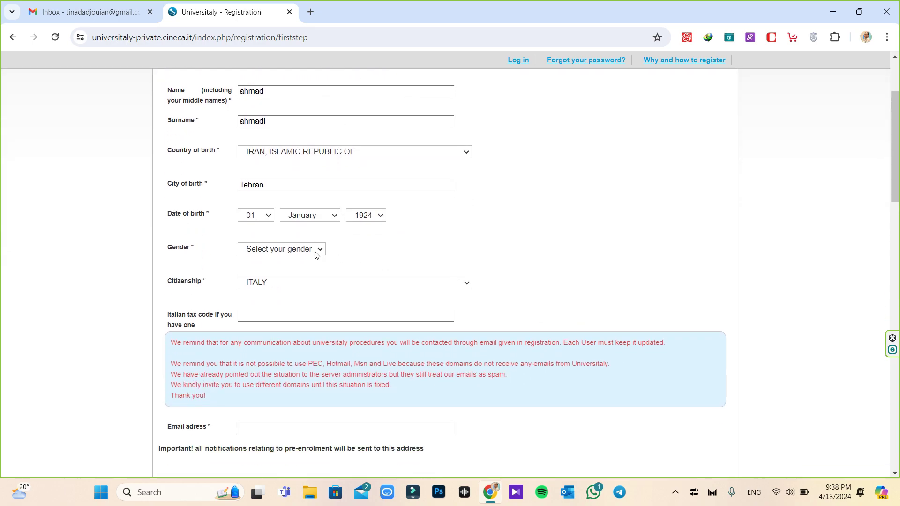
Set gender to Male, citizenship to Iran, and fill in the generated tax code
{"action": "left_click", "coordinate": [316, 251]}
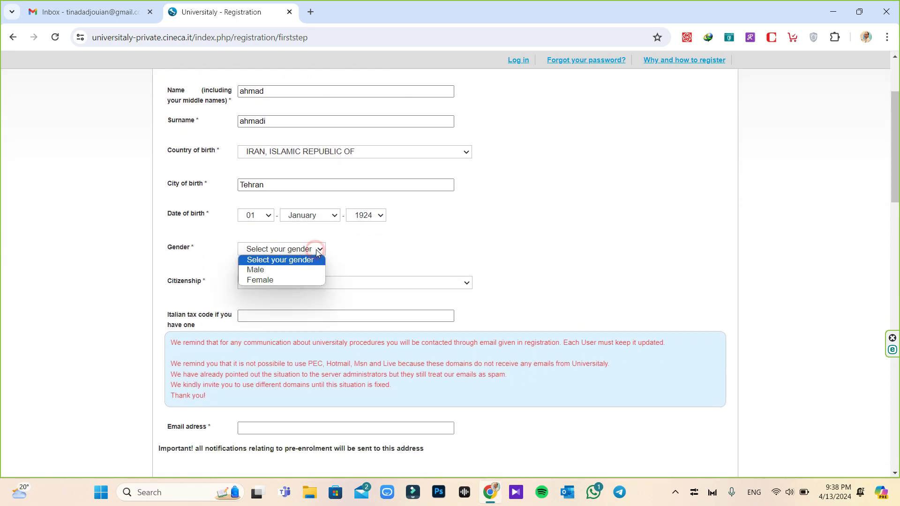
{"action": "left_click", "coordinate": [264, 270]}
{"action": "left_click", "coordinate": [319, 286]}
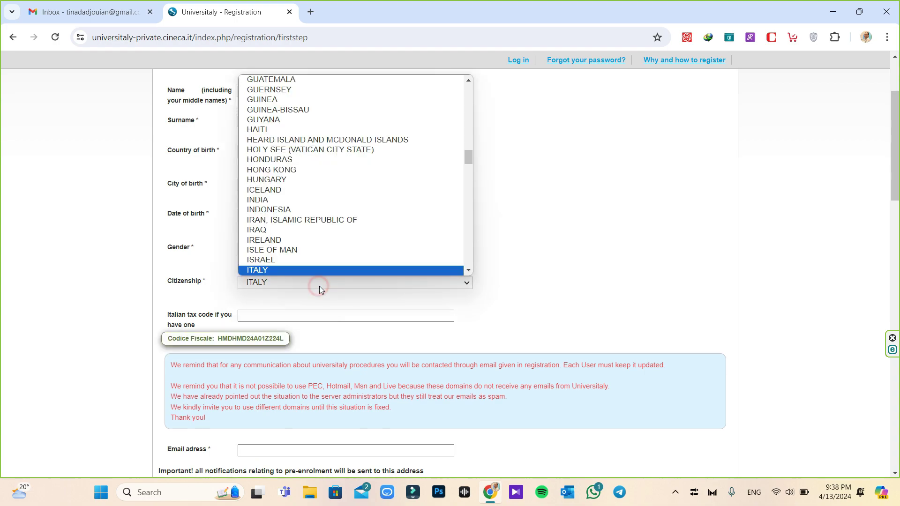
{"action": "left_click", "coordinate": [302, 201]}
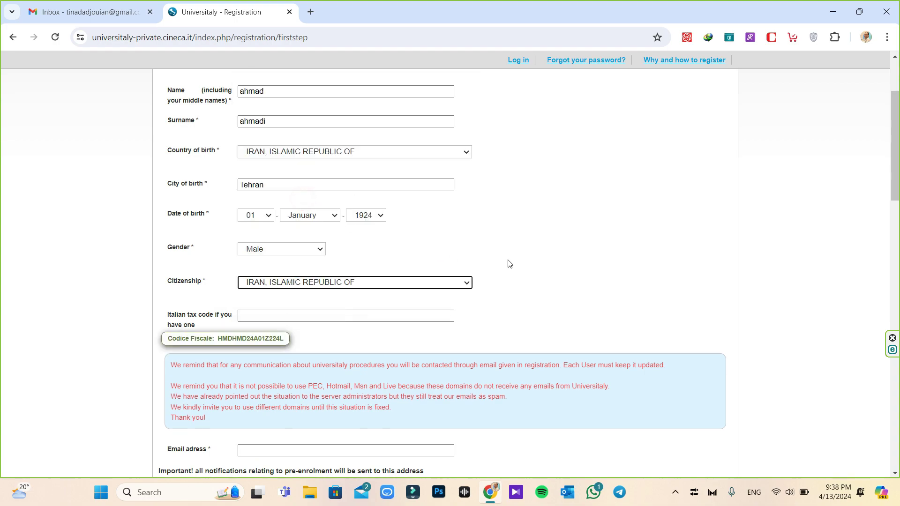
{"action": "left_click", "coordinate": [509, 264]}
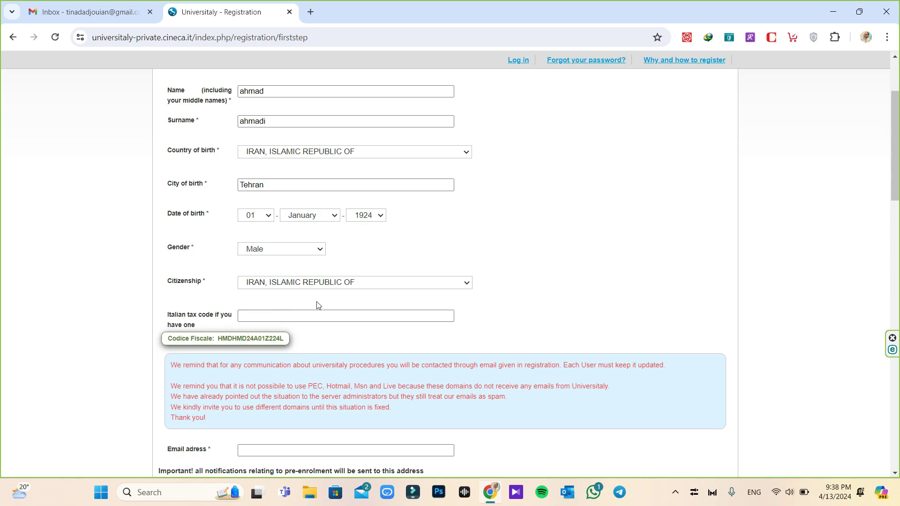
{"action": "left_click", "coordinate": [218, 342]}
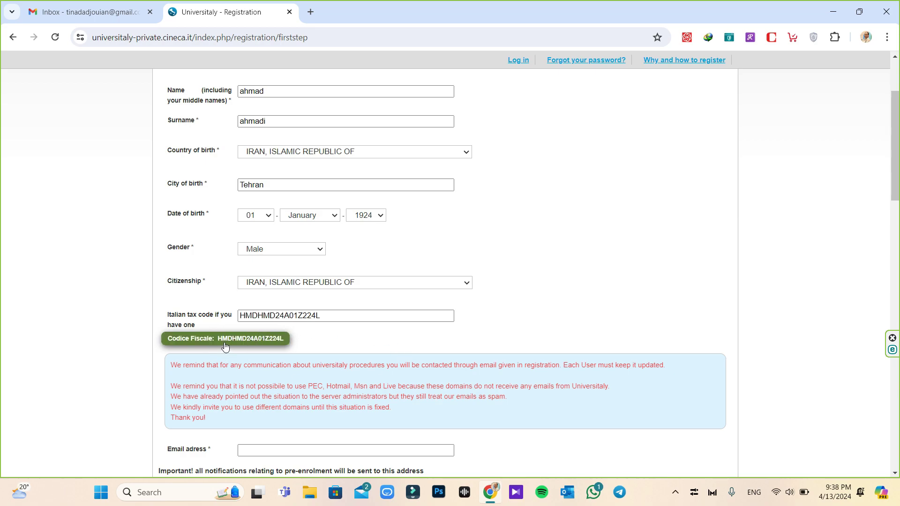
{"action": "scroll", "coordinate": [225, 346], "scroll_direction": "down", "scroll_amount": 3}
{"action": "left_click", "coordinate": [251, 275]}
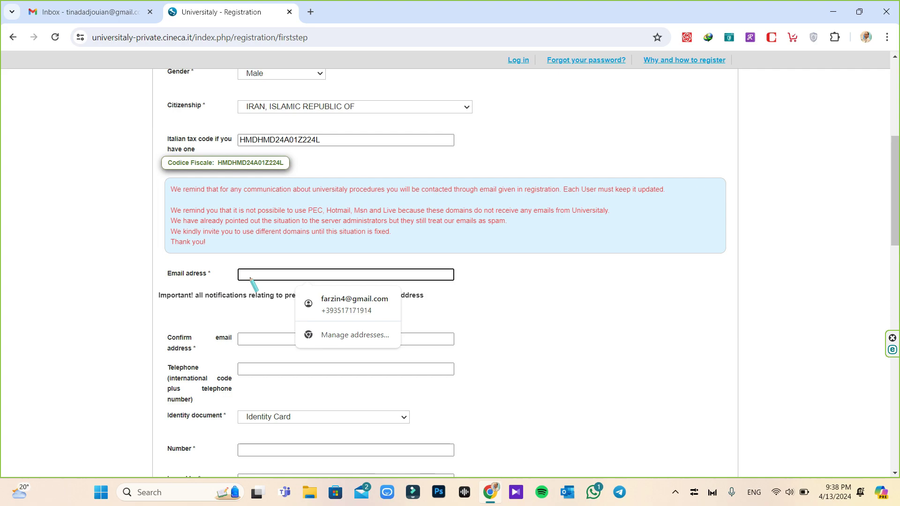
Paste the applicant's e-mail address into both the e-mail and confirmation fields
{"action": "key", "text": "ctrl+v"}
{"action": "right_click", "coordinate": [262, 339]}
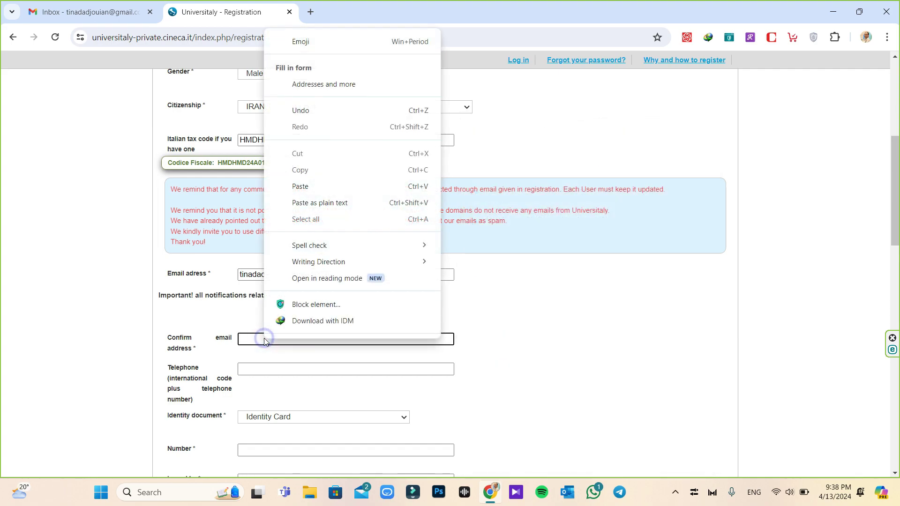
{"action": "left_click", "coordinate": [305, 187]}
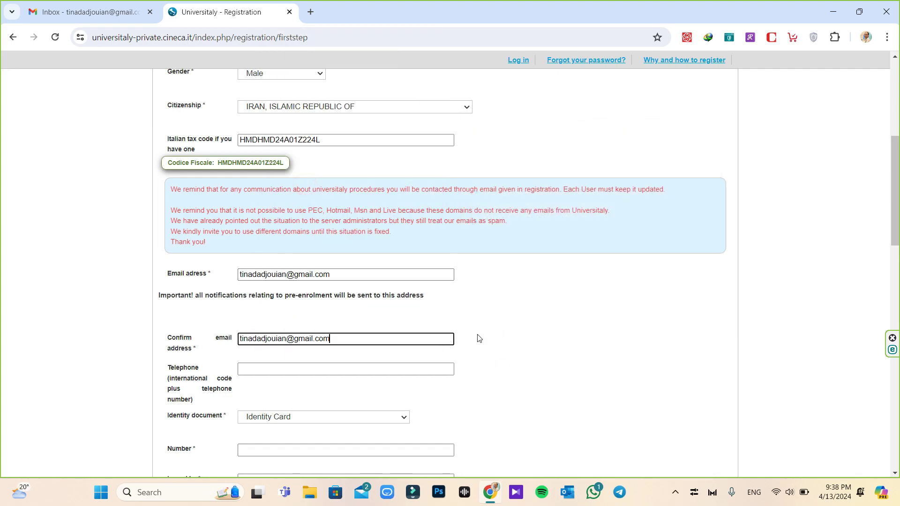
{"action": "scroll", "coordinate": [476, 337], "scroll_direction": "down", "scroll_amount": 2}
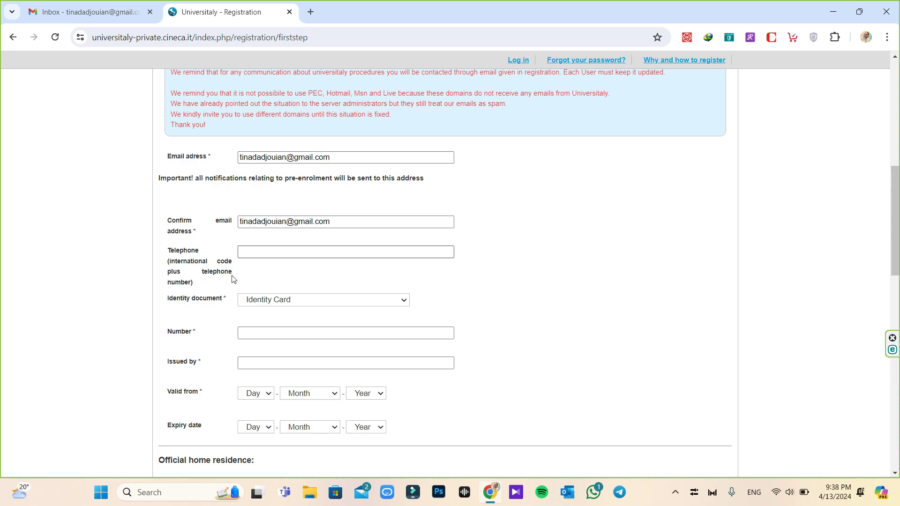
{"action": "scroll", "coordinate": [234, 277], "scroll_direction": "down", "scroll_amount": 1}
Choose Passport as the ID document, enter its number, issuer immigration and passport police chief
{"action": "left_click", "coordinate": [387, 244]}
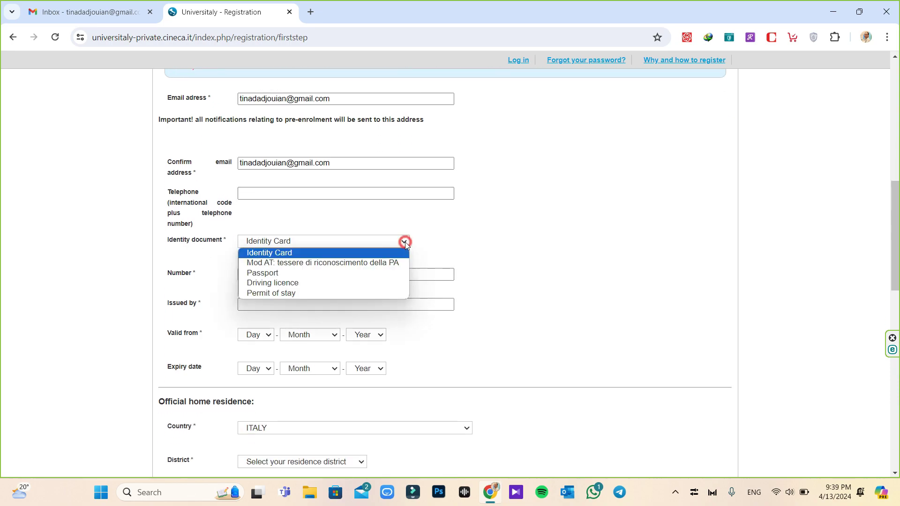
{"action": "left_click", "coordinate": [311, 271]}
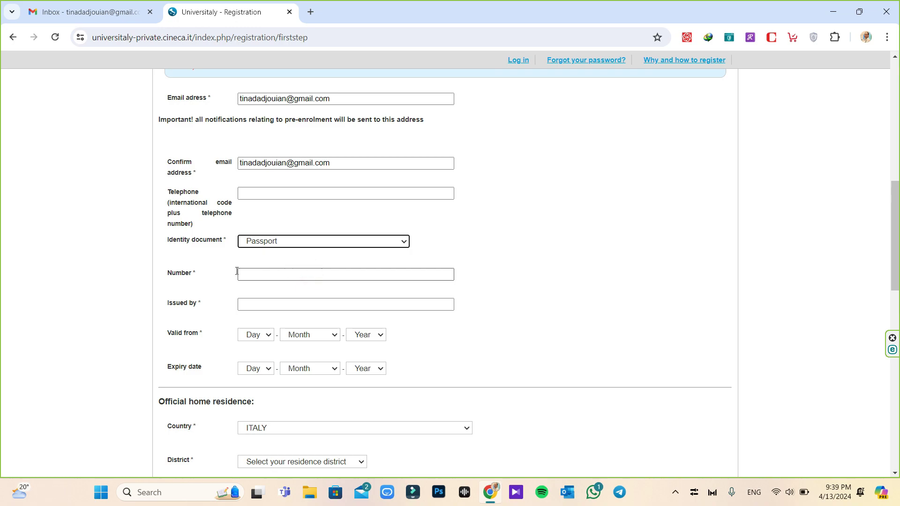
{"action": "left_click", "coordinate": [252, 275]}
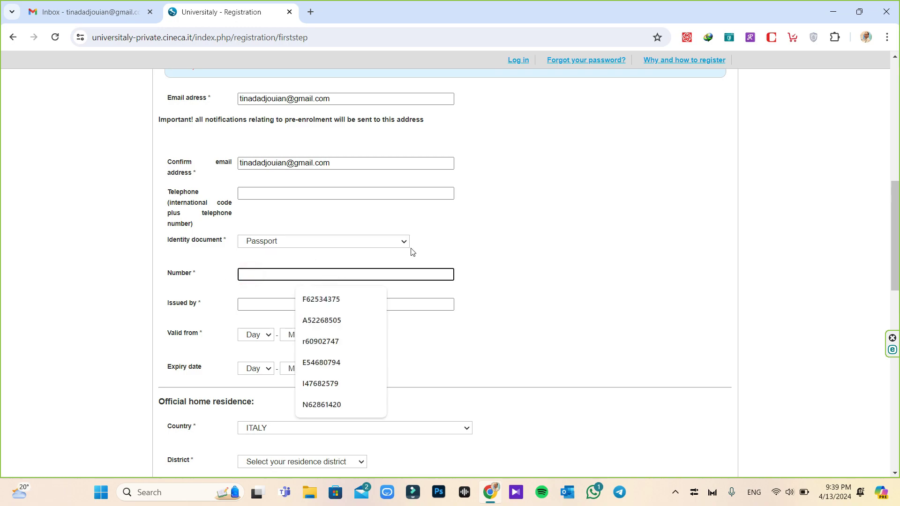
{"action": "type", "text": "z12345678"}
{"action": "left_click", "coordinate": [347, 304]}
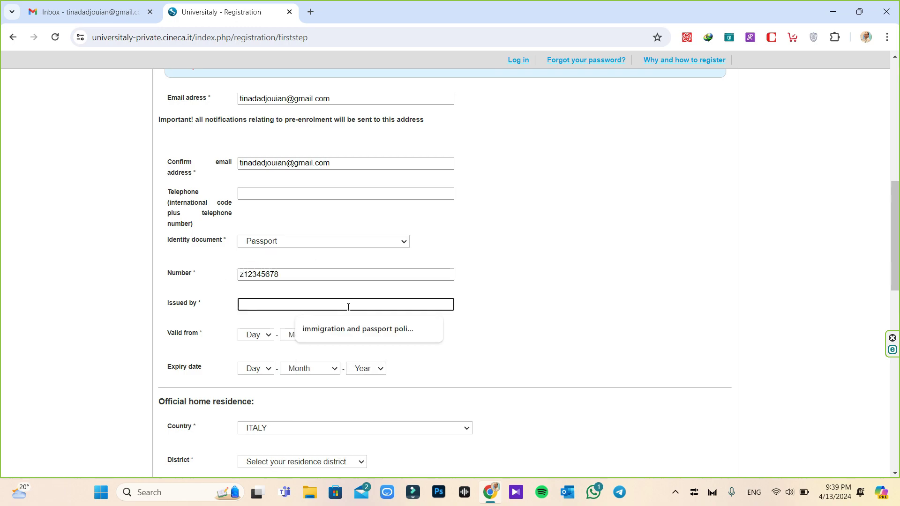
{"action": "left_click", "coordinate": [345, 327]}
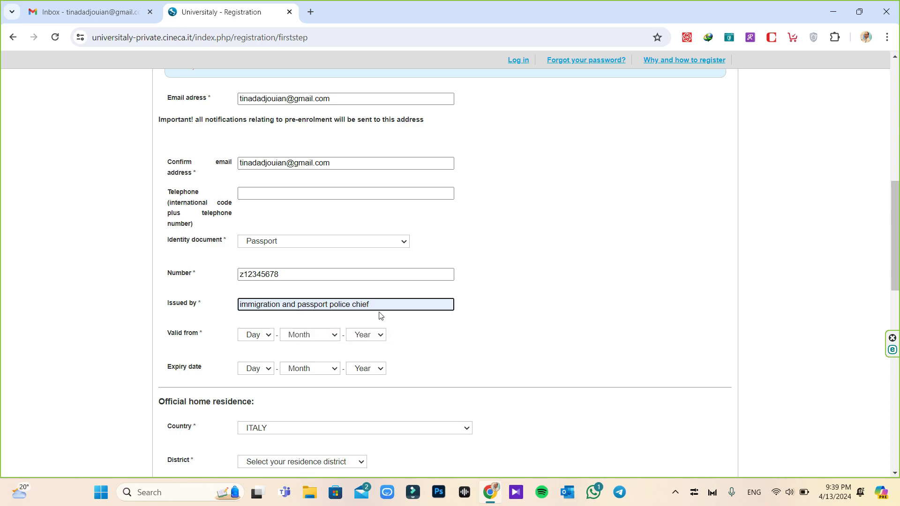
Set passport validity from 01 January 2024 to expiry 01 January 2029
{"action": "left_click", "coordinate": [379, 336]}
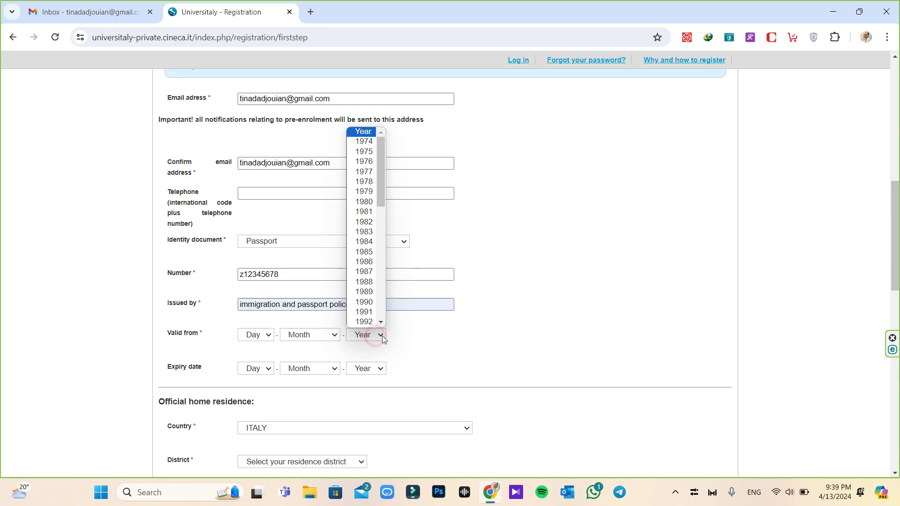
{"action": "scroll", "coordinate": [372, 225], "scroll_direction": "down", "scroll_amount": 6}
{"action": "left_click", "coordinate": [364, 321]}
{"action": "left_click", "coordinate": [255, 334]}
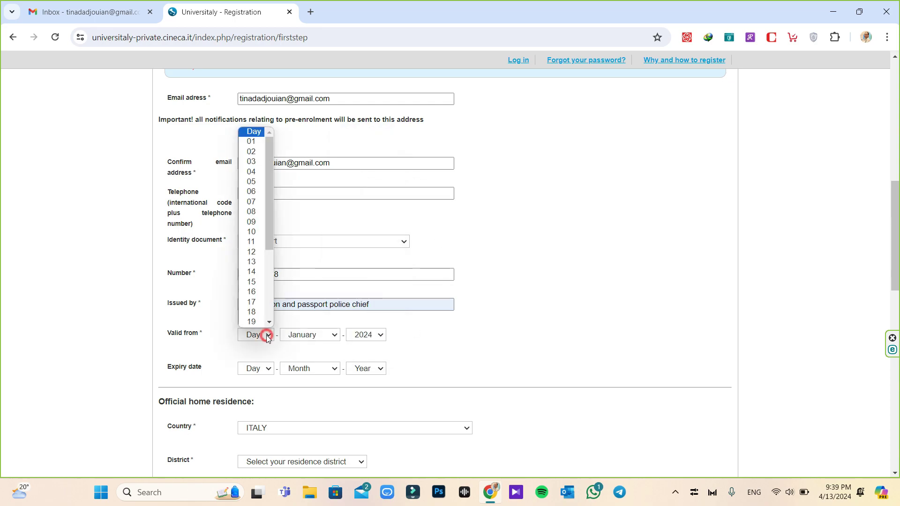
{"action": "left_click", "coordinate": [251, 132]}
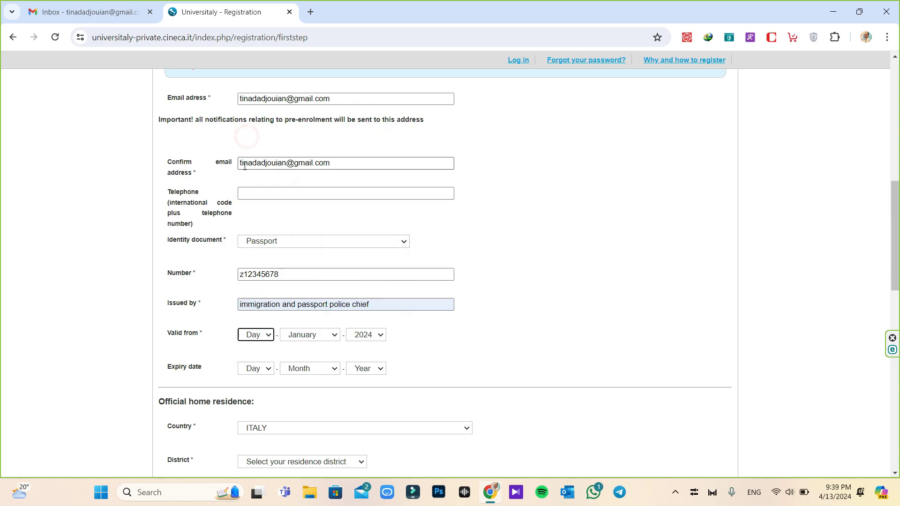
{"action": "left_click", "coordinate": [256, 334]}
{"action": "left_click", "coordinate": [251, 131]}
{"action": "left_click", "coordinate": [366, 368]}
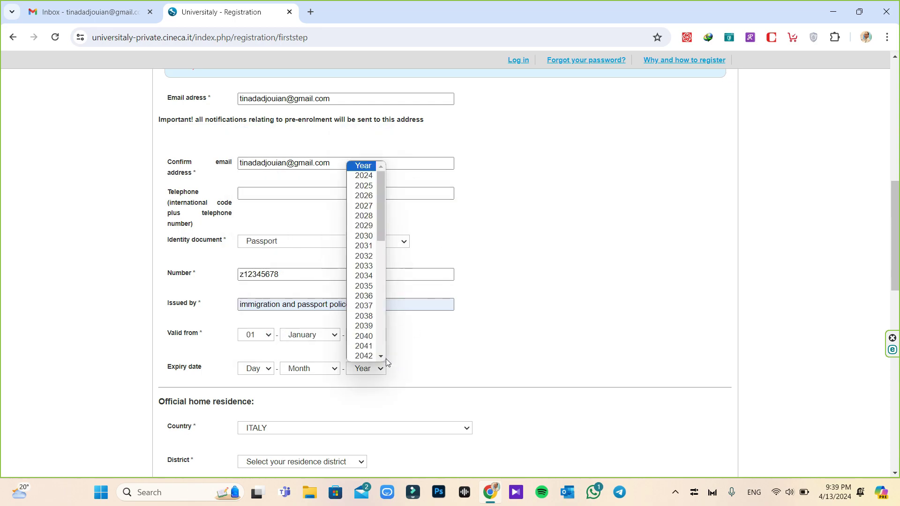
{"action": "left_click", "coordinate": [370, 225]}
{"action": "left_click", "coordinate": [255, 368]}
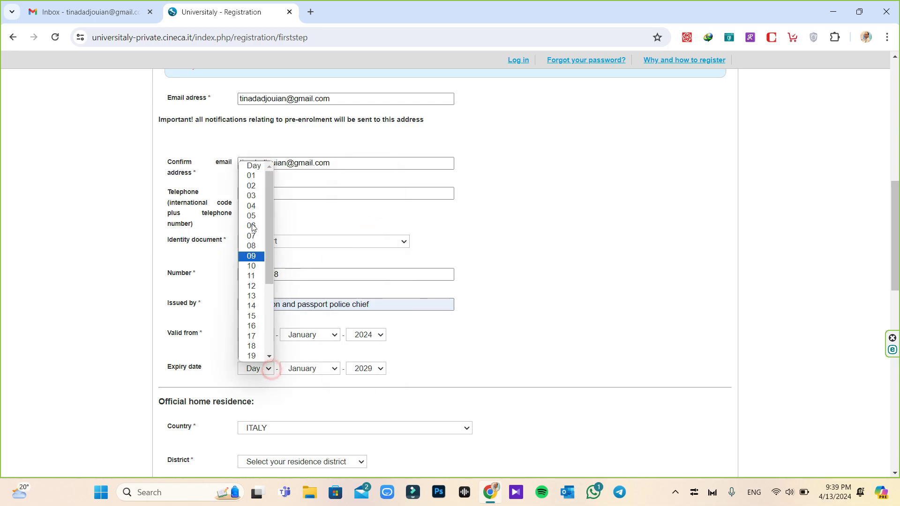
{"action": "left_click", "coordinate": [252, 176]}
{"action": "left_click", "coordinate": [516, 327]}
{"action": "scroll", "coordinate": [517, 325], "scroll_direction": "down", "scroll_amount": 5}
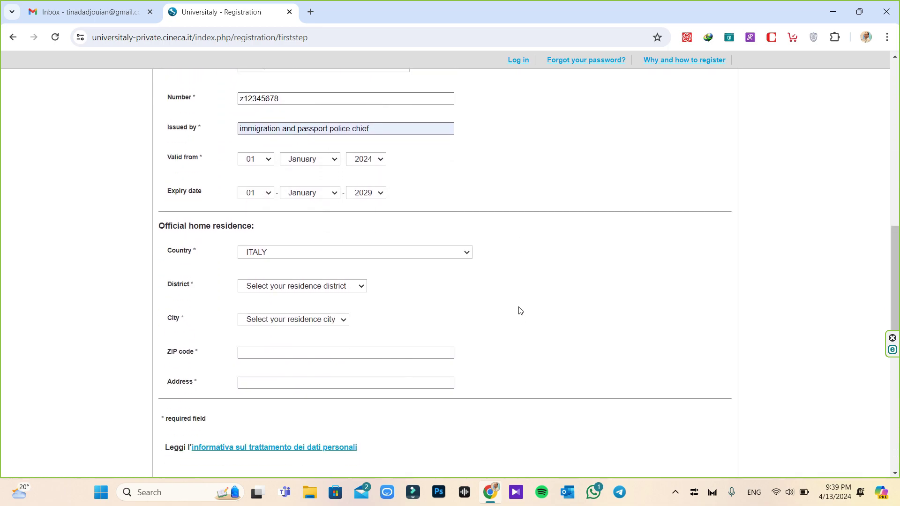
Set residence country to IRAN, ISLAMIC REPUBLIC OF and city to Tehran, leaving ZIP empty
{"action": "left_click", "coordinate": [361, 195]}
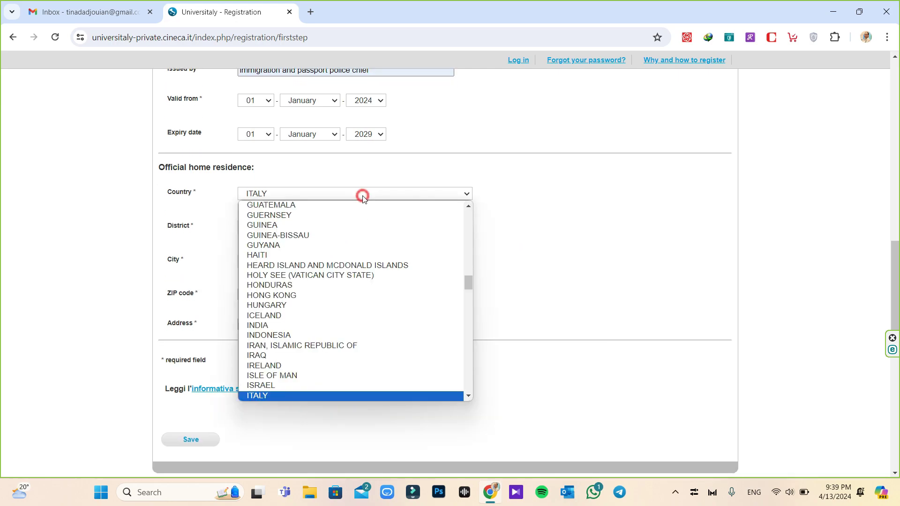
{"action": "left_click", "coordinate": [291, 345]}
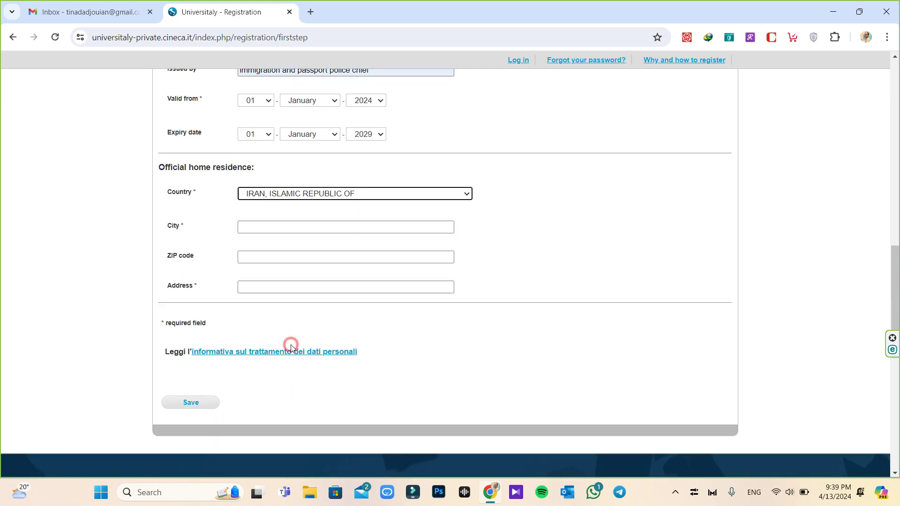
{"action": "left_click", "coordinate": [257, 228]}
{"action": "type", "text": "Tehran"}
{"action": "left_click", "coordinate": [263, 259]}
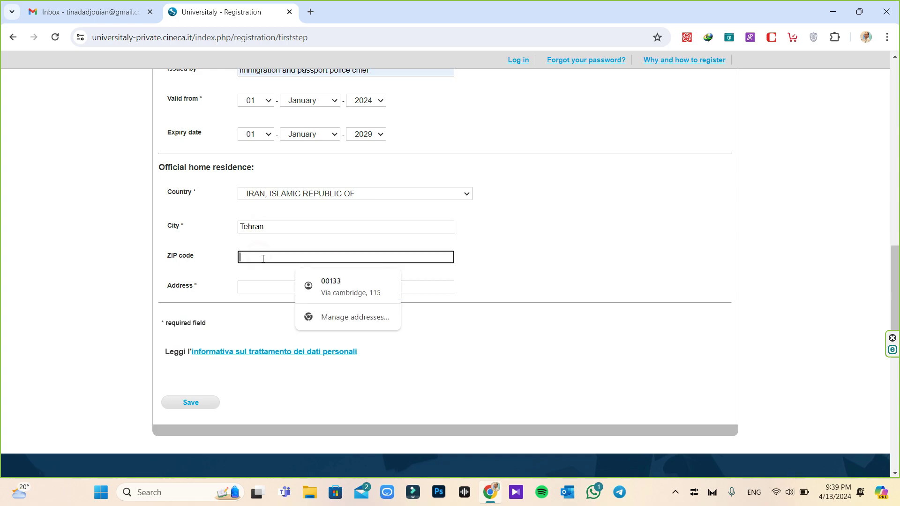
{"action": "left_click", "coordinate": [211, 276]}
Pick the Emam St. address suggestion and save the registration
{"action": "left_click", "coordinate": [251, 288]}
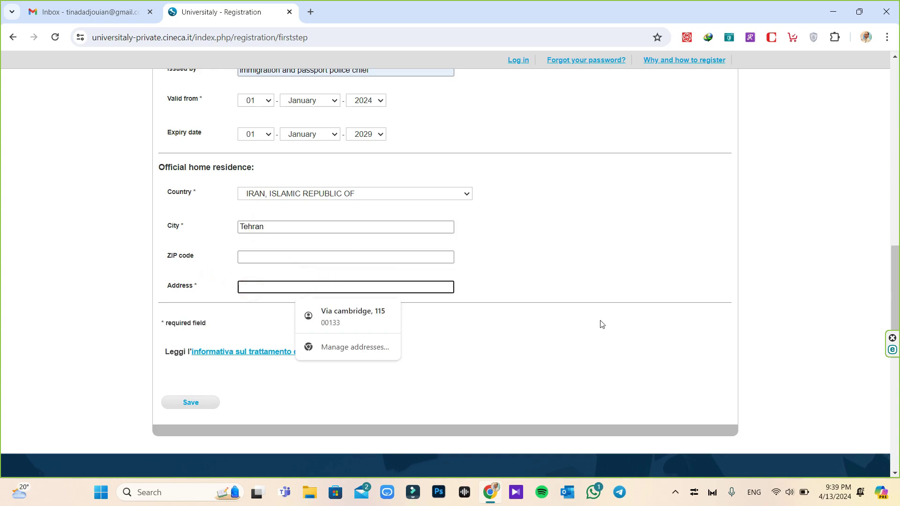
{"action": "type", "text": "Emam"}
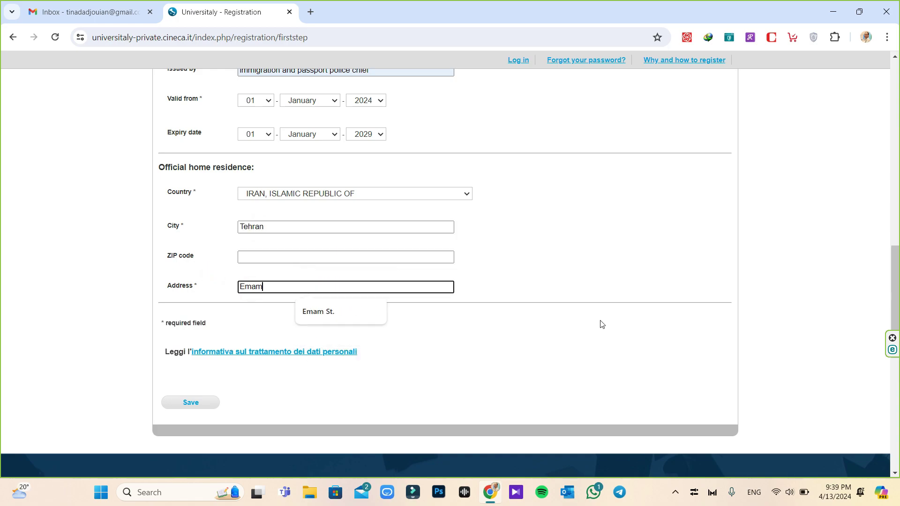
{"action": "left_click", "coordinate": [318, 311]}
{"action": "left_click", "coordinate": [191, 402]}
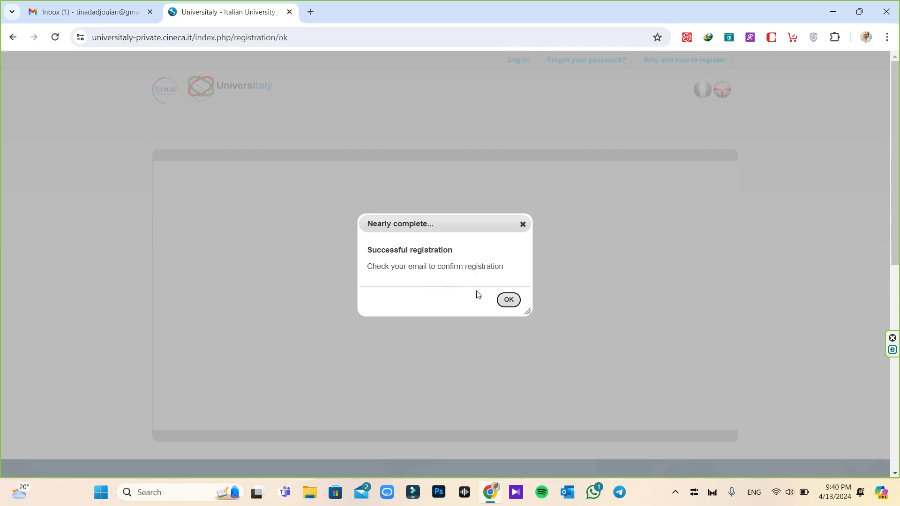
Dismiss the successful-registration notice and switch to the Gmail inbox tab
{"action": "left_click", "coordinate": [508, 299]}
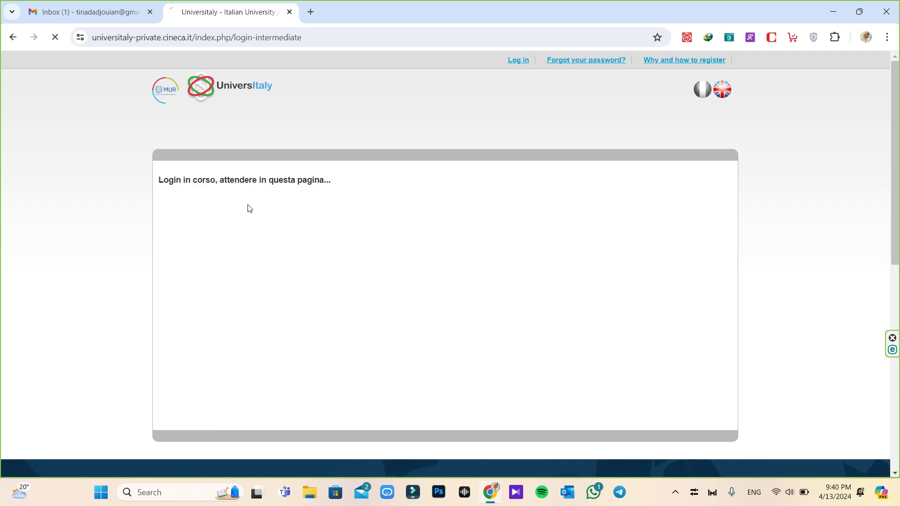
{"action": "key", "text": "ctrl+shift+Tab"}
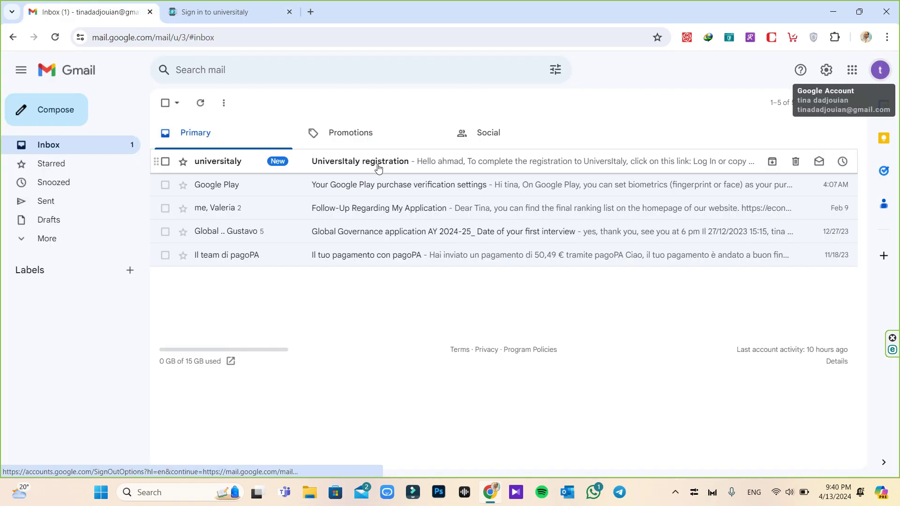
Open the UniversItaly registration e-mail and select the username it provides
{"action": "left_click", "coordinate": [377, 167]}
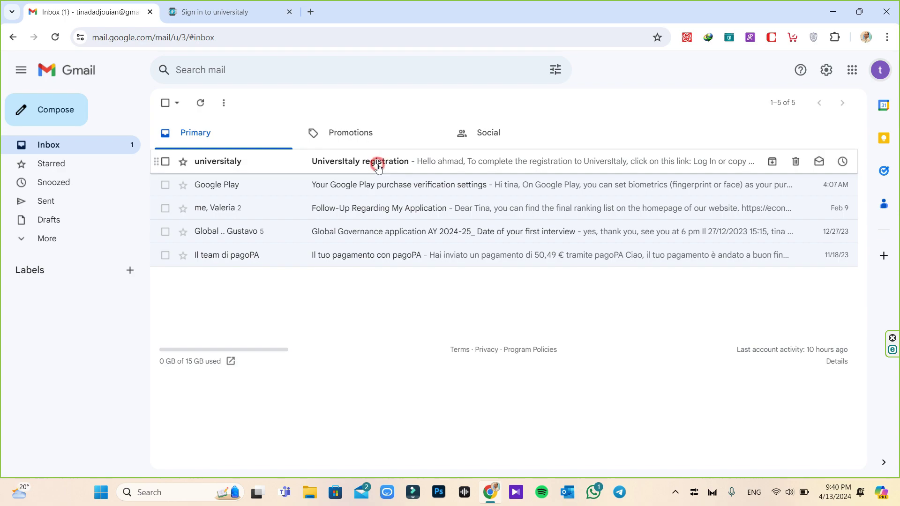
{"action": "scroll", "coordinate": [402, 271], "scroll_direction": "down", "scroll_amount": 3}
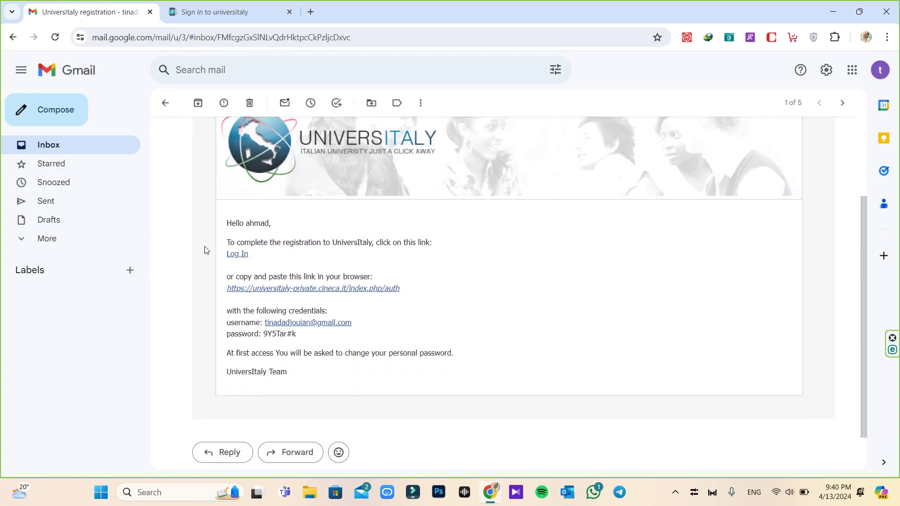
{"action": "left_click", "coordinate": [359, 324]}
{"action": "left_click_drag", "start_coordinate": [358, 325], "coordinate": [266, 321]}
{"action": "key", "text": "ctrl+Tab"}
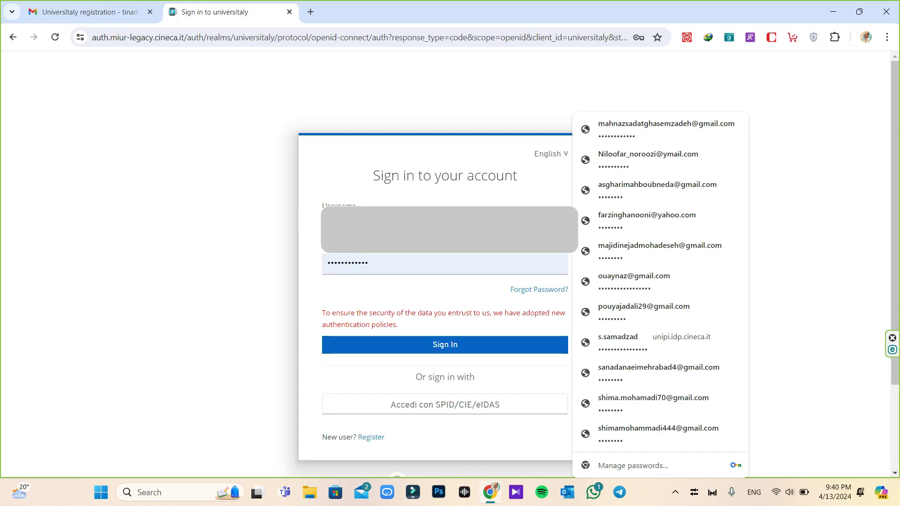
{"action": "key", "text": "ctrl+shift+Tab"}
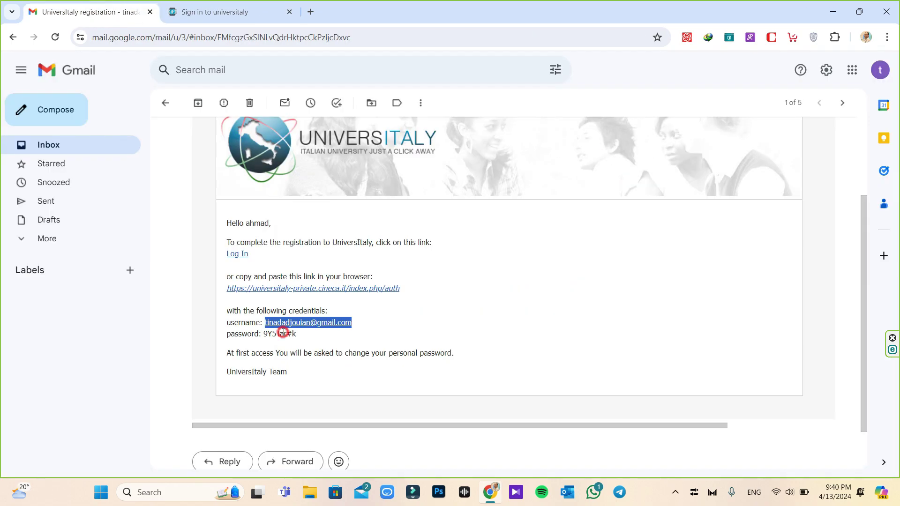
Copy the temporary password from the e-mail and sign in on the Universitaly tab
{"action": "left_click", "coordinate": [265, 335]}
{"action": "left_click_drag", "start_coordinate": [266, 334], "coordinate": [296, 335]}
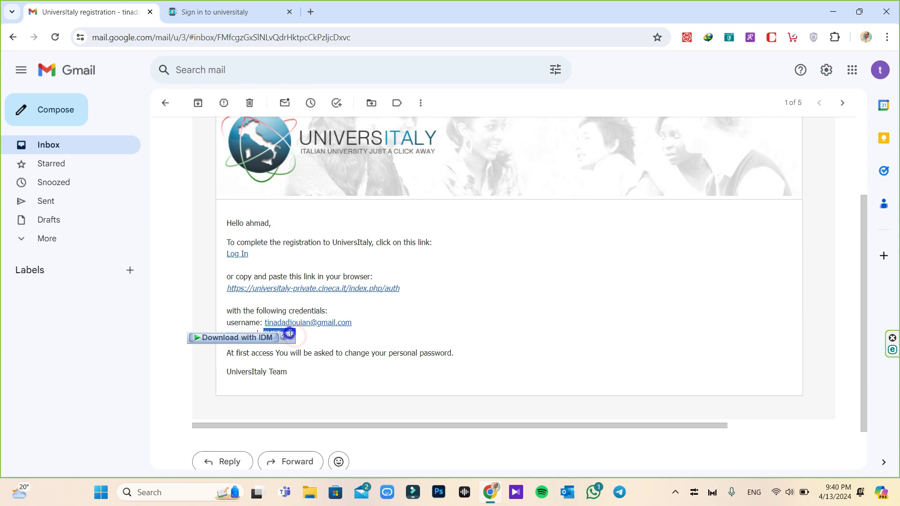
{"action": "right_click", "coordinate": [287, 333]}
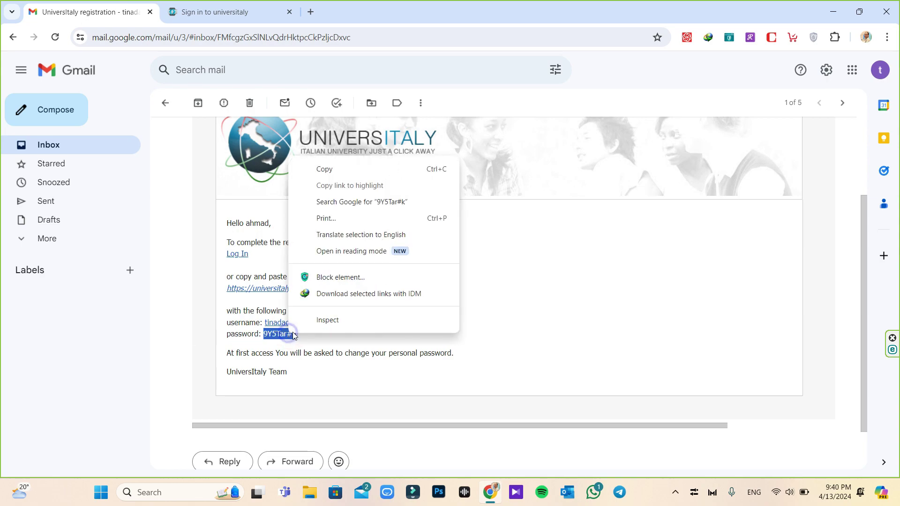
{"action": "left_click", "coordinate": [318, 170]}
{"action": "key", "text": "ctrl+Tab"}
{"action": "key", "text": "Return"}
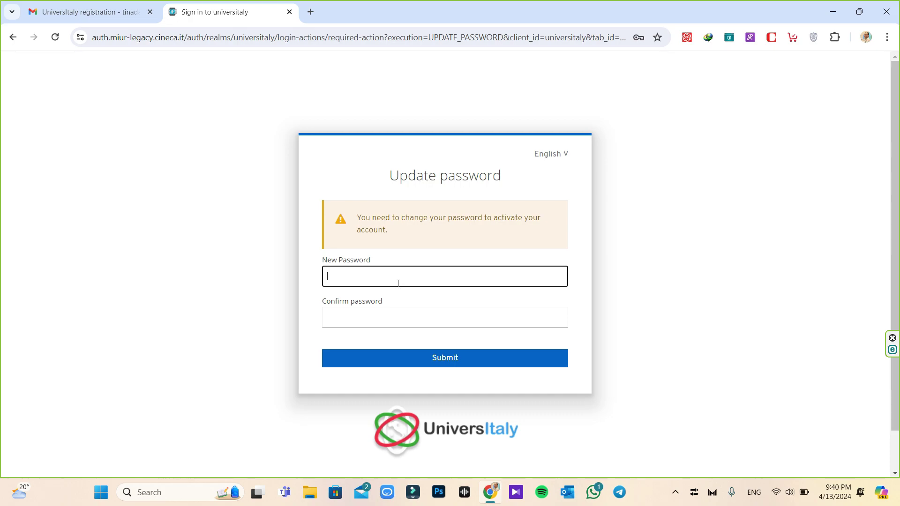
Enter and confirm a new password, submit it, and switch the site to English
{"action": "left_click", "coordinate": [393, 277]}
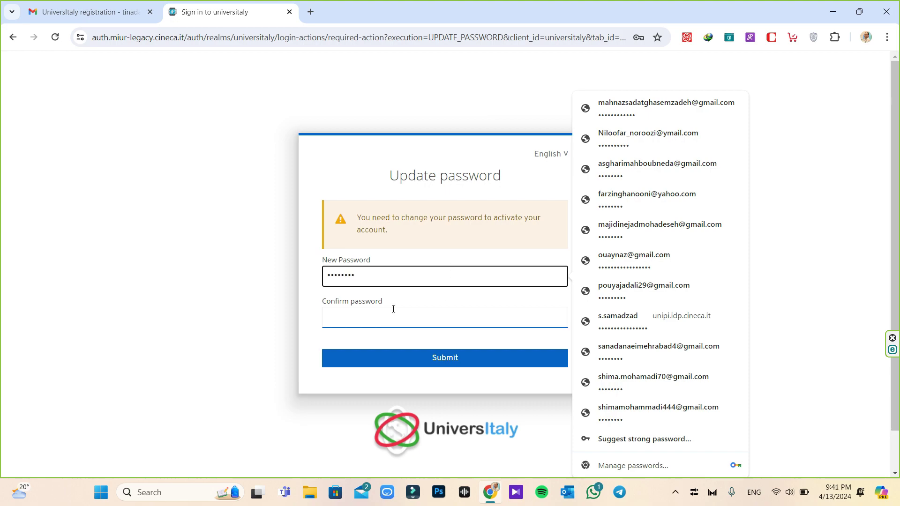
{"action": "left_click", "coordinate": [369, 311]}
{"action": "key", "text": "ctrl+v"}
{"action": "key", "text": "Return"}
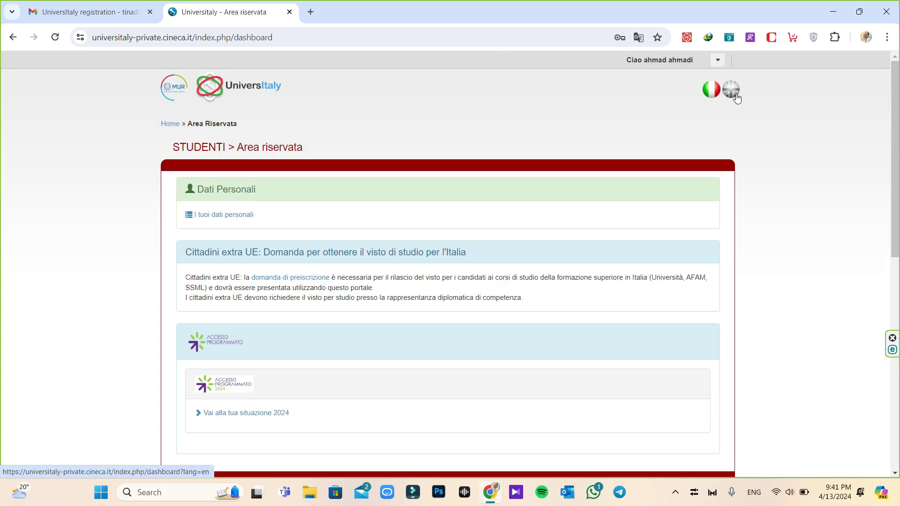
{"action": "left_click", "coordinate": [736, 96]}
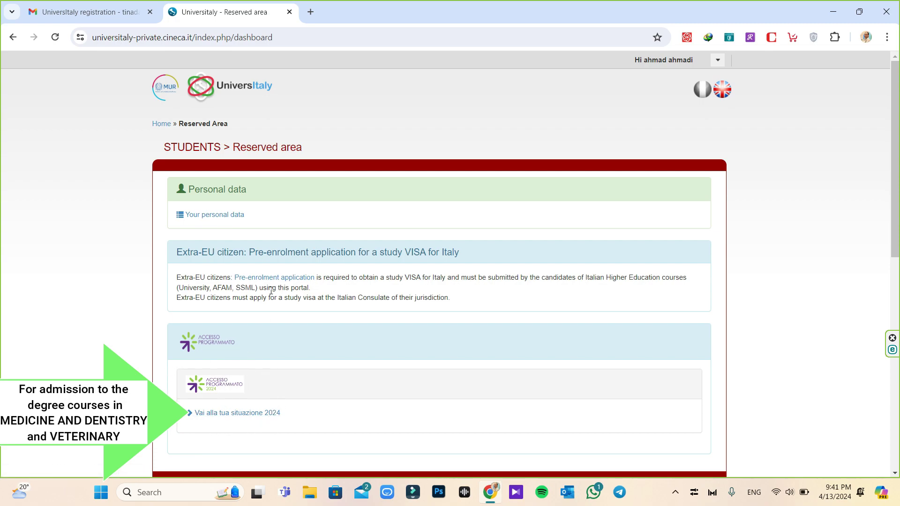
Scroll the reserved area down to the Extra-EU section and open Pre-enrolment application
{"action": "left_click", "coordinate": [229, 214]}
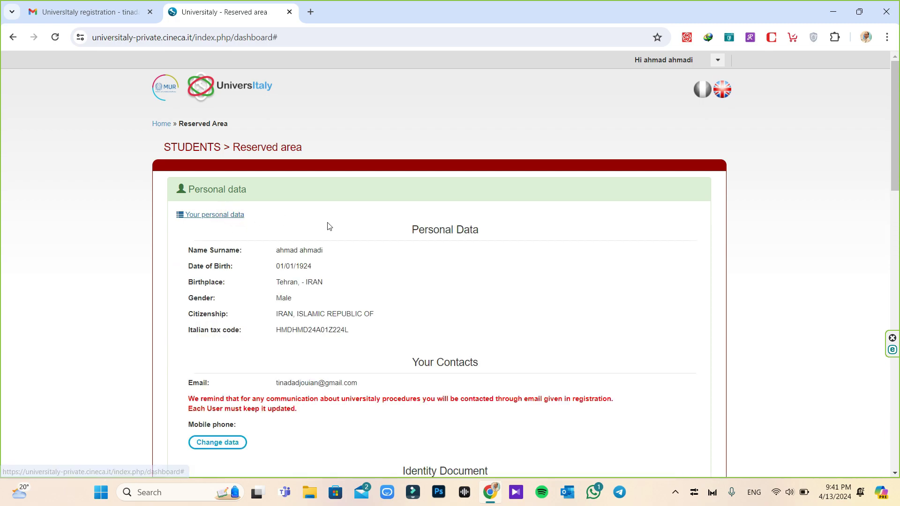
{"action": "scroll", "coordinate": [329, 226], "scroll_direction": "down", "scroll_amount": 3}
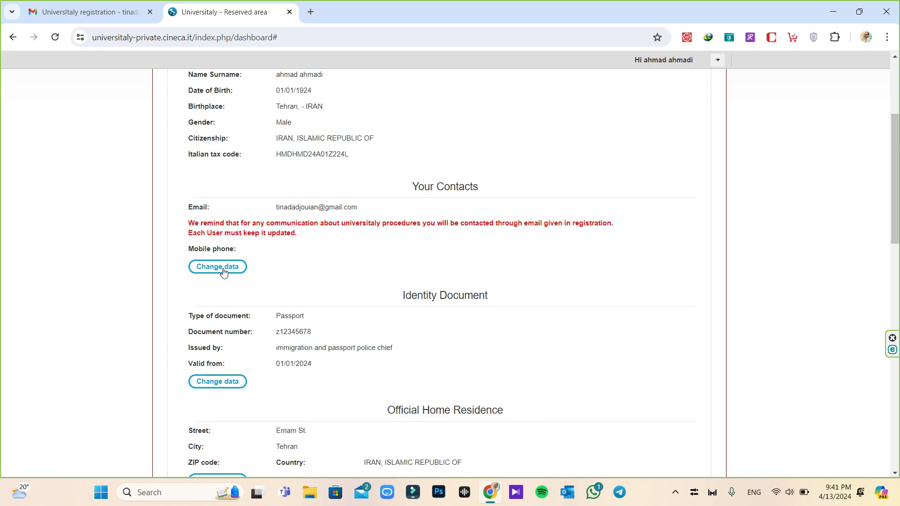
{"action": "scroll", "coordinate": [223, 272], "scroll_direction": "down", "scroll_amount": 3}
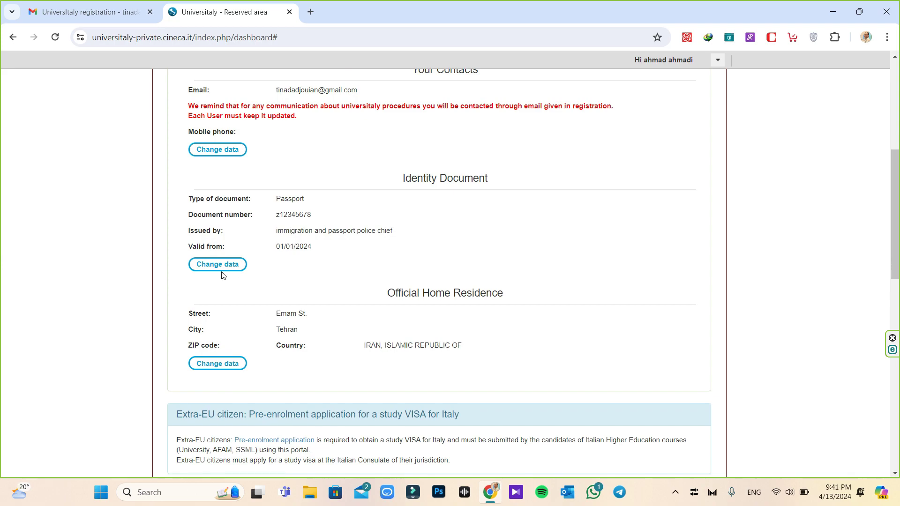
{"action": "left_click", "coordinate": [222, 364]}
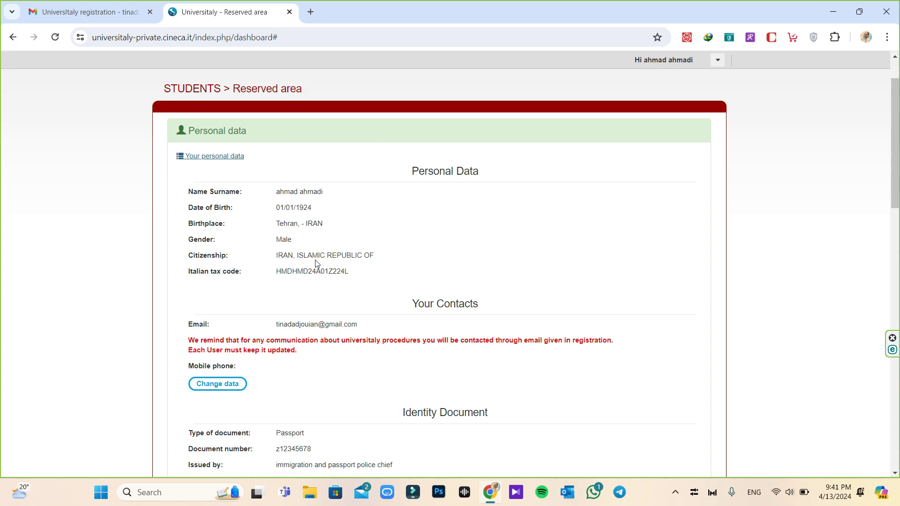
{"action": "scroll", "coordinate": [316, 263], "scroll_direction": "down", "scroll_amount": 3}
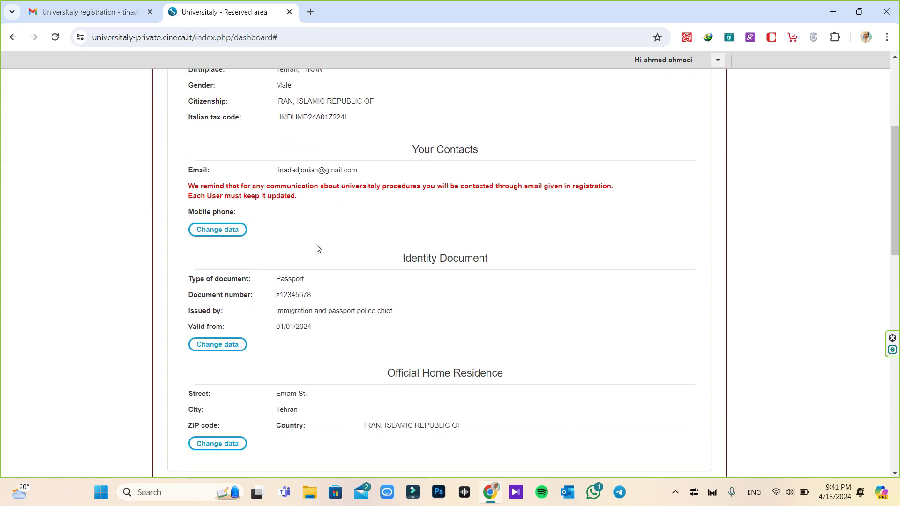
{"action": "scroll", "coordinate": [317, 247], "scroll_direction": "down", "scroll_amount": 4}
{"action": "scroll", "coordinate": [281, 260], "scroll_direction": "down", "scroll_amount": 2}
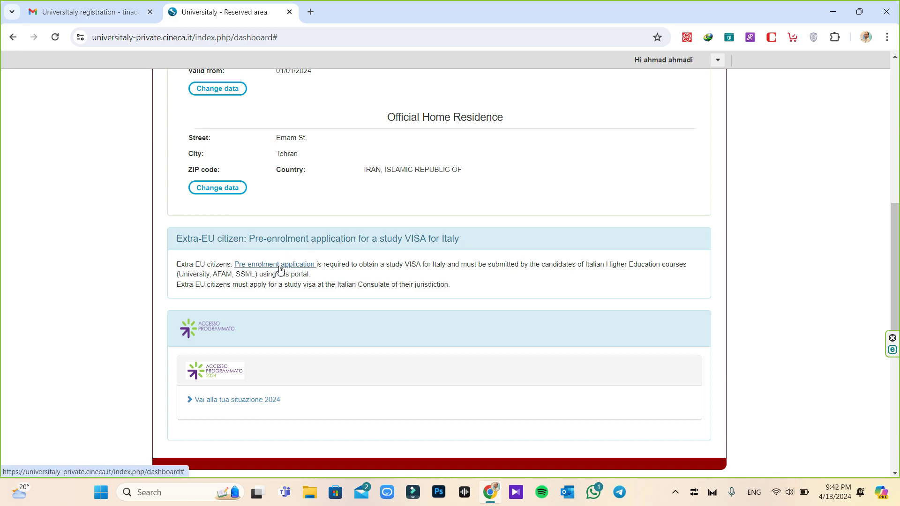
{"action": "left_click", "coordinate": [280, 266]}
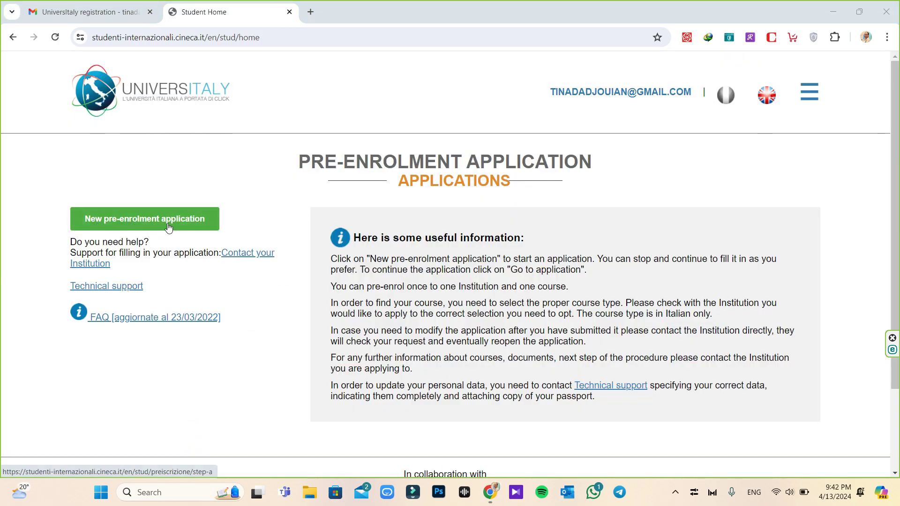
Start a new pre-enrolment application with academic year 2024/2025
{"action": "left_click", "coordinate": [168, 227]}
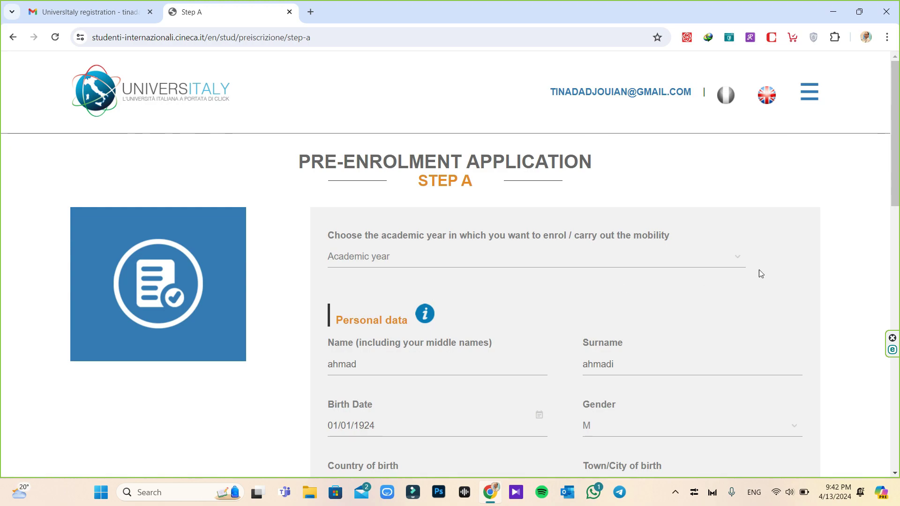
{"action": "scroll", "coordinate": [763, 270], "scroll_direction": "down", "scroll_amount": 1}
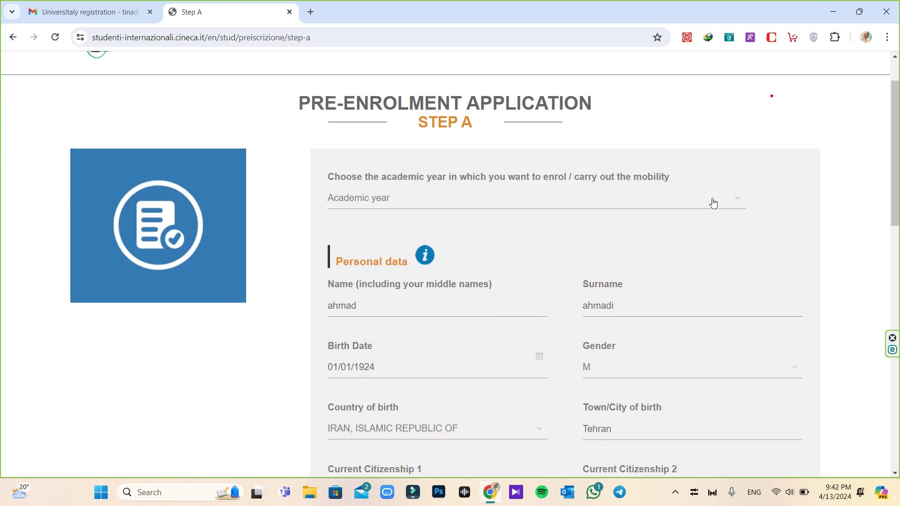
{"action": "left_click", "coordinate": [419, 206]}
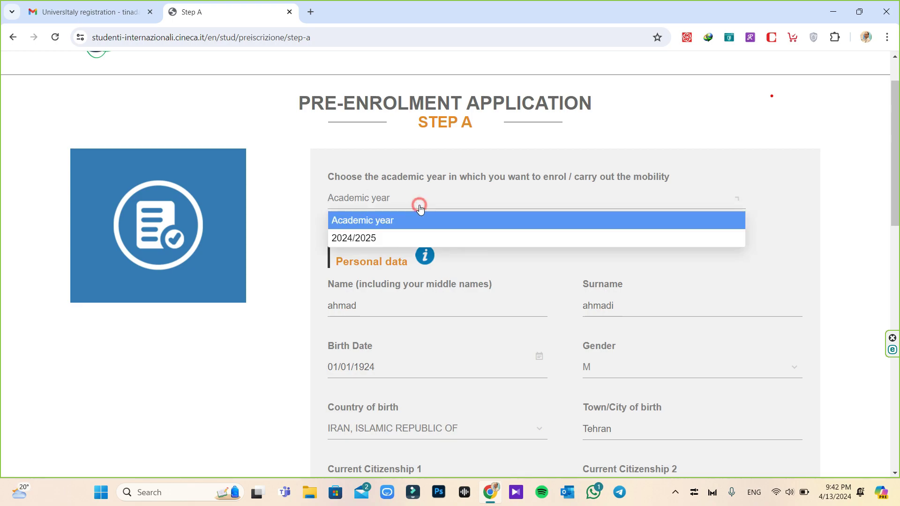
{"action": "left_click", "coordinate": [407, 239]}
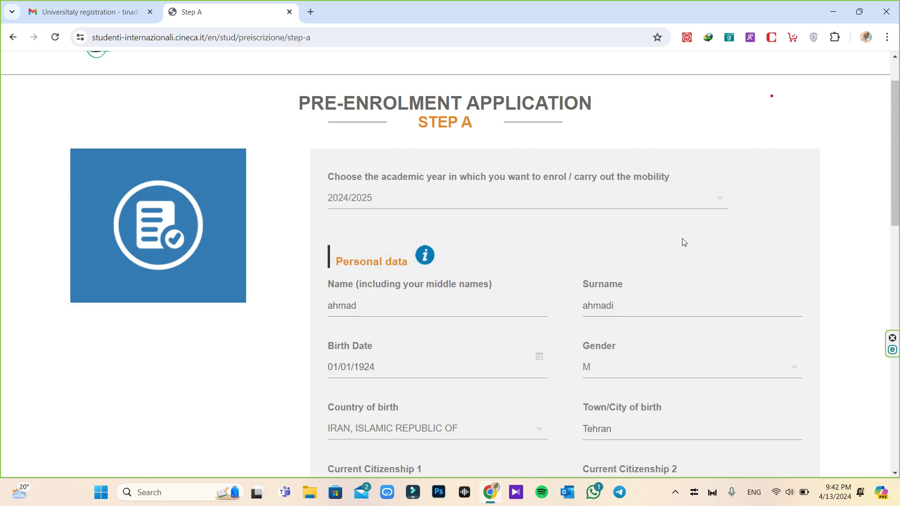
{"action": "scroll", "coordinate": [696, 242], "scroll_direction": "down", "scroll_amount": 3}
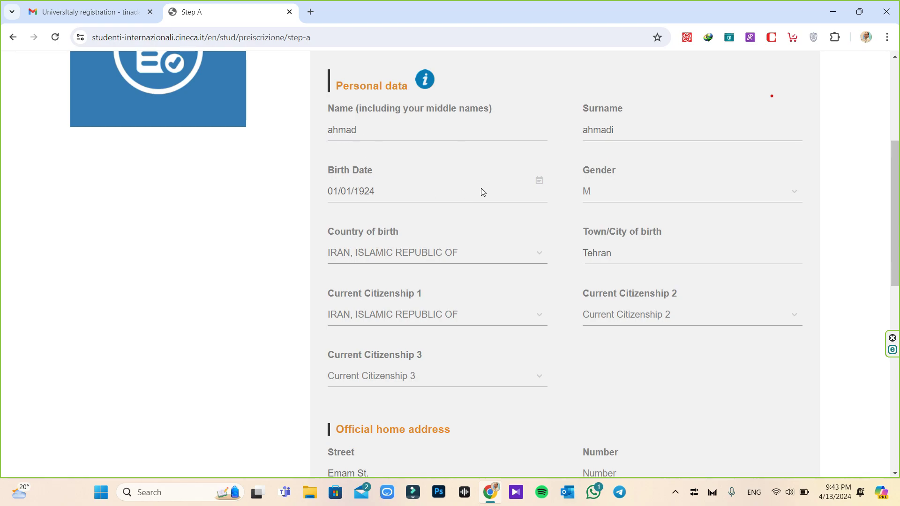
{"action": "scroll", "coordinate": [414, 245], "scroll_direction": "down", "scroll_amount": 1}
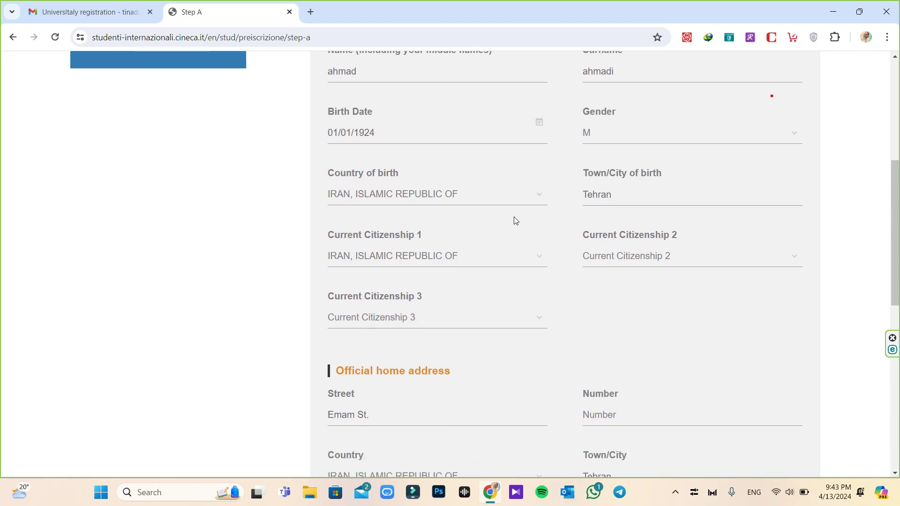
{"action": "scroll", "coordinate": [500, 265], "scroll_direction": "down", "scroll_amount": 4}
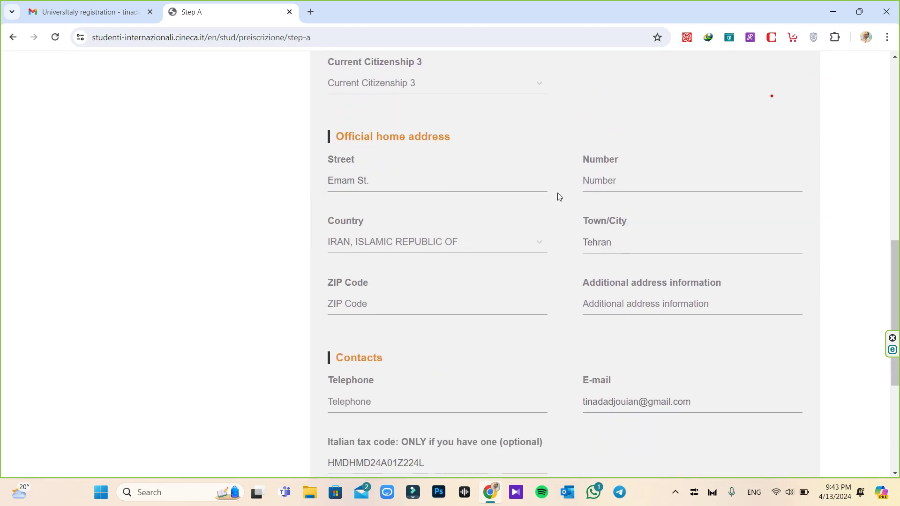
{"action": "left_click", "coordinate": [597, 184]}
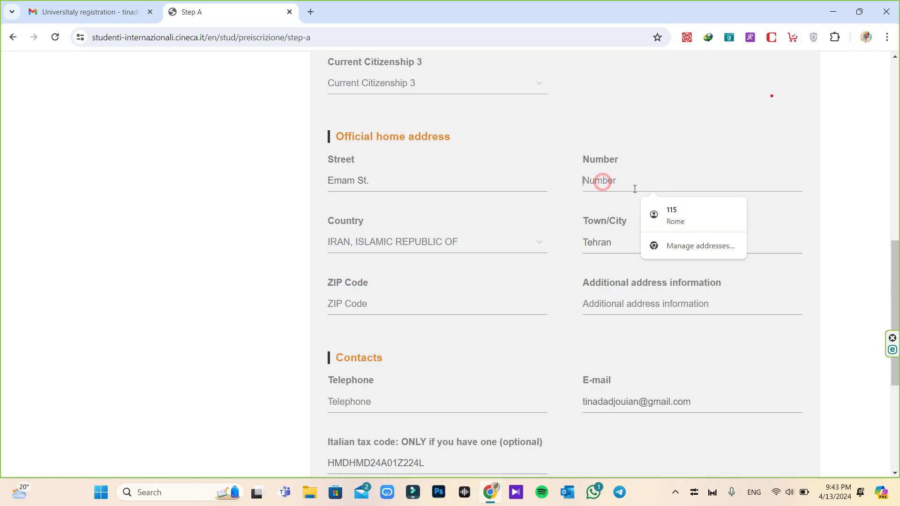
{"action": "type", "text": "112"}
{"action": "scroll", "coordinate": [834, 207], "scroll_direction": "down", "scroll_amount": 1}
{"action": "left_click", "coordinate": [367, 248]}
{"action": "type", "text": "1234"}
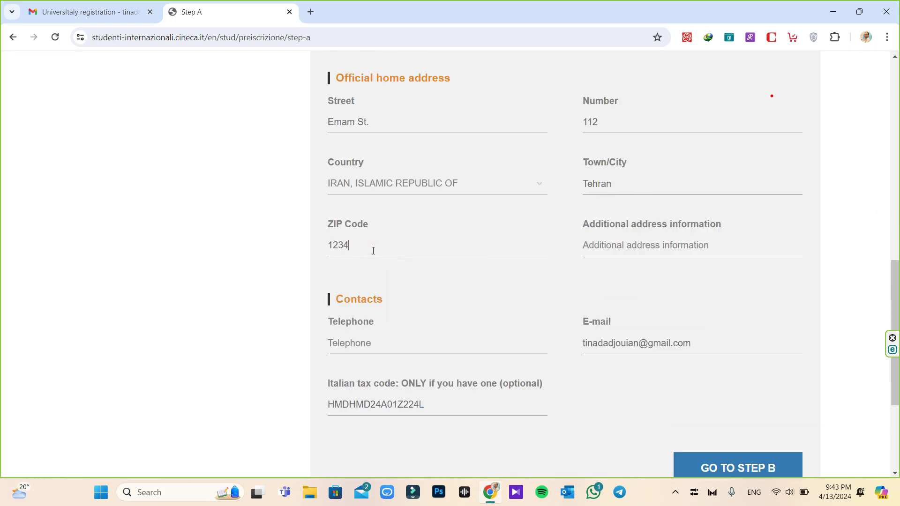
{"action": "type", "text": "567890"}
{"action": "scroll", "coordinate": [373, 251], "scroll_direction": "down", "scroll_amount": 1}
{"action": "left_click", "coordinate": [336, 283]}
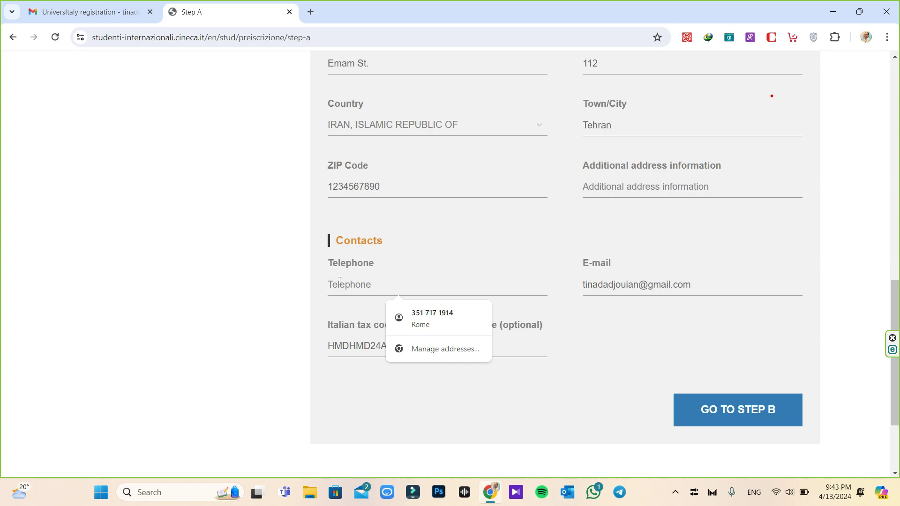
{"action": "type", "text": "9355555555"}
{"action": "left_click", "coordinate": [739, 411]}
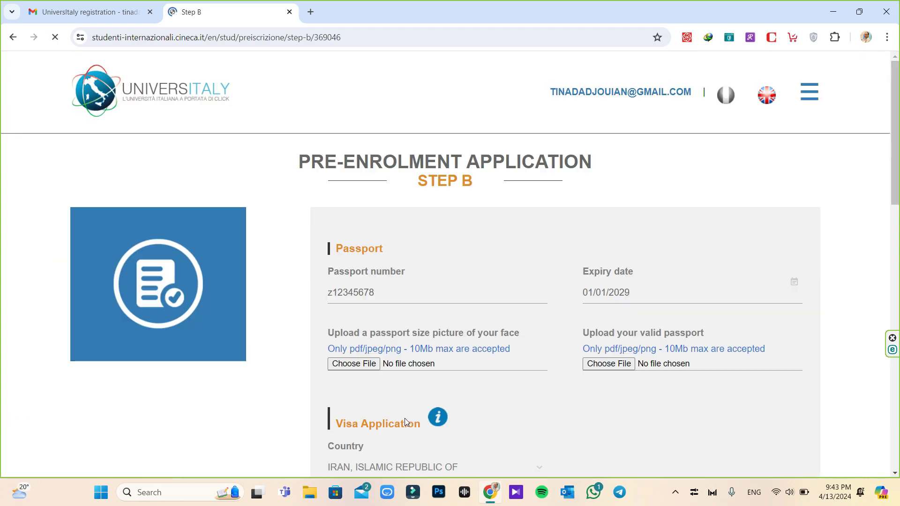
Upload 1.jpg as both the face picture and the passport scan
{"action": "scroll", "coordinate": [517, 324], "scroll_direction": "down", "scroll_amount": 2}
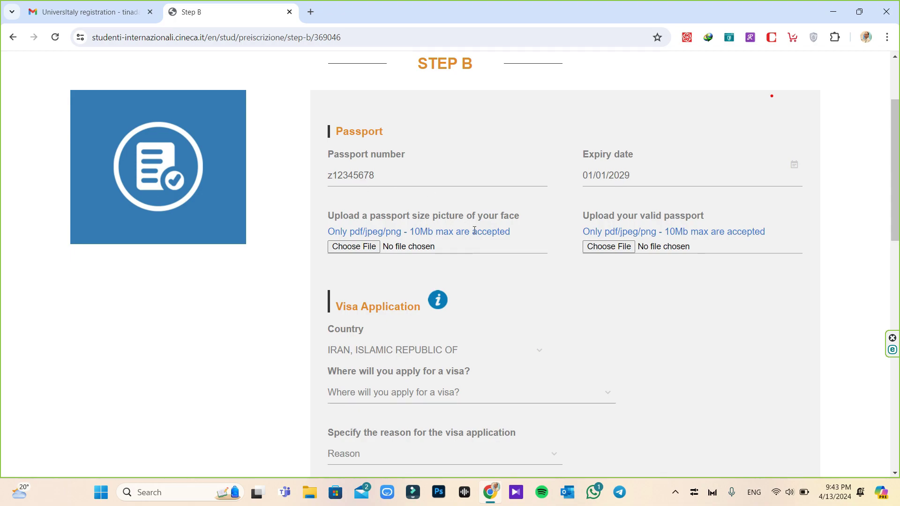
{"action": "left_click", "coordinate": [354, 246]}
{"action": "left_click", "coordinate": [361, 246]}
{"action": "left_click", "coordinate": [615, 247]}
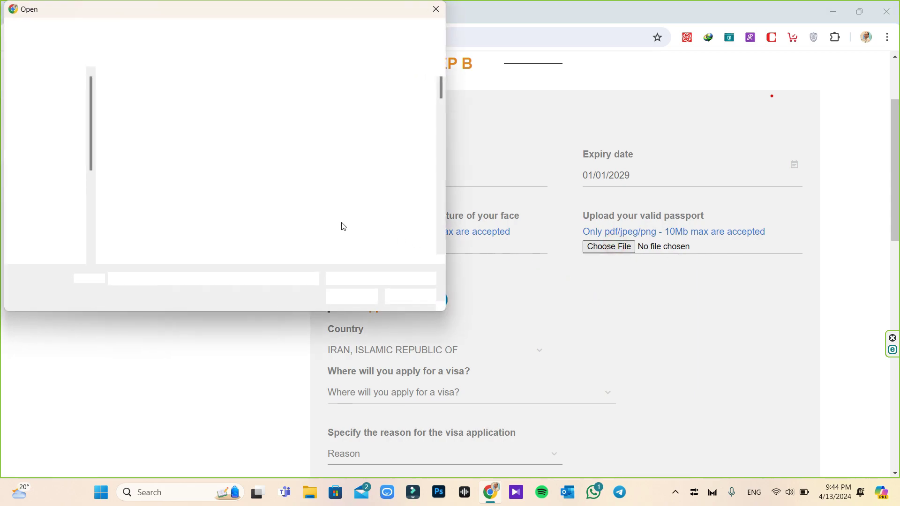
{"action": "double_click", "coordinate": [312, 225]}
{"action": "scroll", "coordinate": [312, 225], "scroll_direction": "down", "scroll_amount": 3}
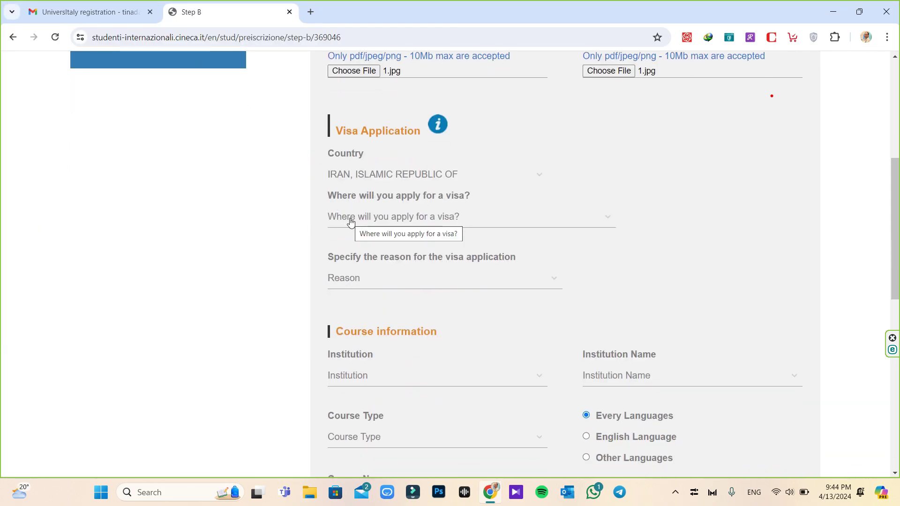
Set the visa application place to AMBASCIATA TEHERAN
{"action": "left_click", "coordinate": [494, 228]}
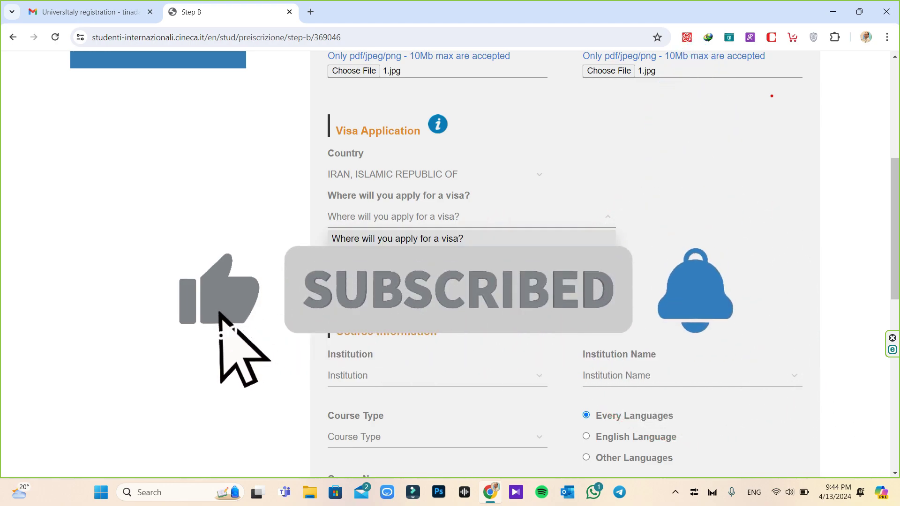
{"action": "left_click", "coordinate": [361, 254]}
{"action": "scroll", "coordinate": [370, 280], "scroll_direction": "down", "scroll_amount": 1}
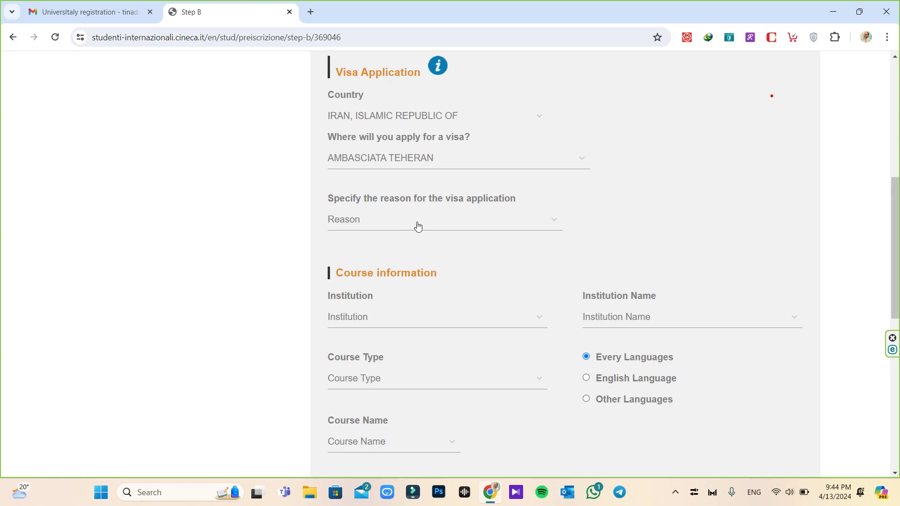
Set the visa reason to 'I want to enrol in a study course'
{"action": "left_click", "coordinate": [418, 224]}
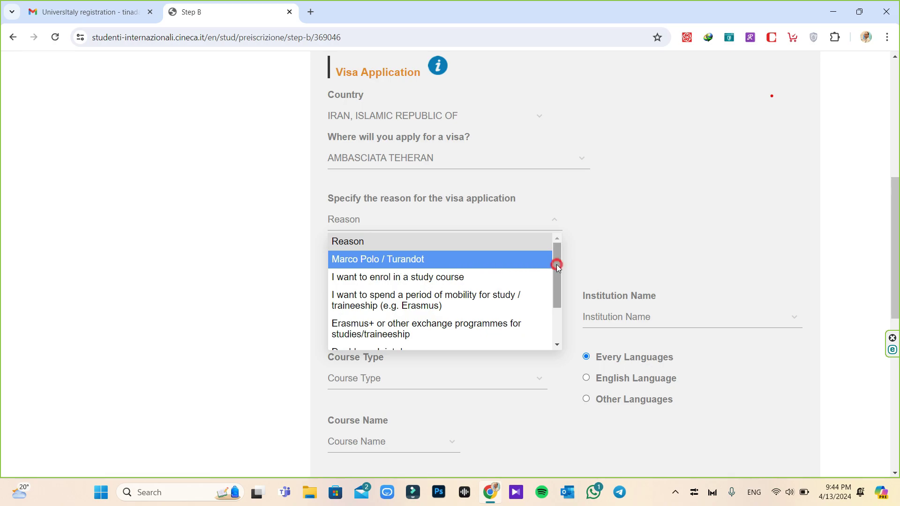
{"action": "left_click_drag", "start_coordinate": [555, 263], "coordinate": [553, 279]}
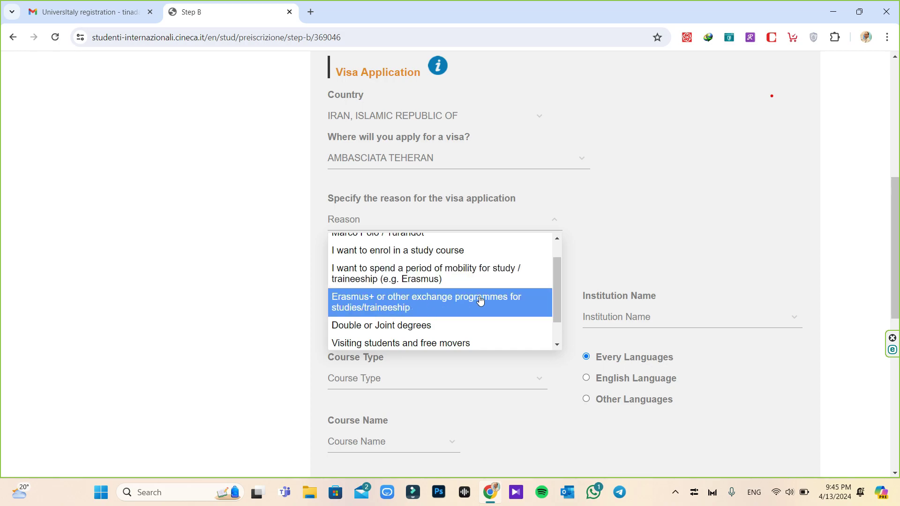
{"action": "left_click_drag", "start_coordinate": [555, 287], "coordinate": [557, 313]}
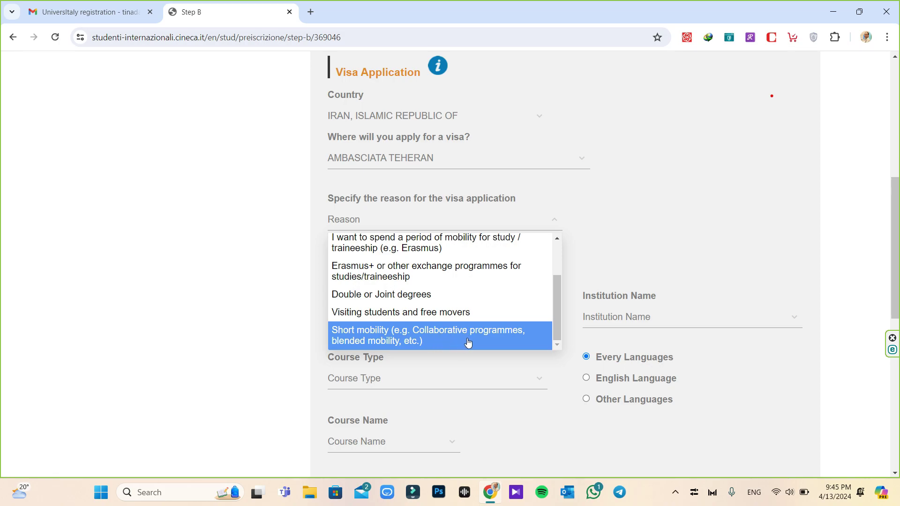
{"action": "scroll", "coordinate": [467, 339], "scroll_direction": "up", "scroll_amount": 2}
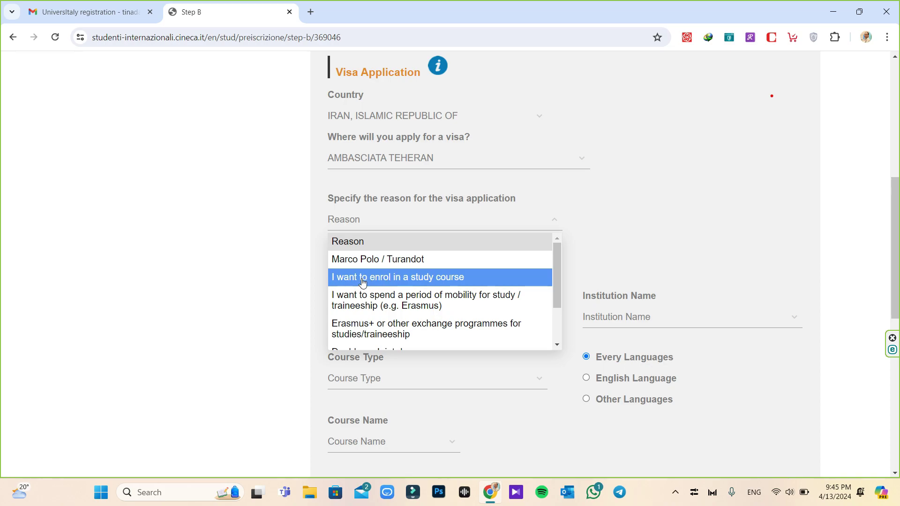
{"action": "left_click", "coordinate": [474, 280]}
{"action": "scroll", "coordinate": [474, 277], "scroll_direction": "down", "scroll_amount": 3}
{"action": "left_click", "coordinate": [425, 202]}
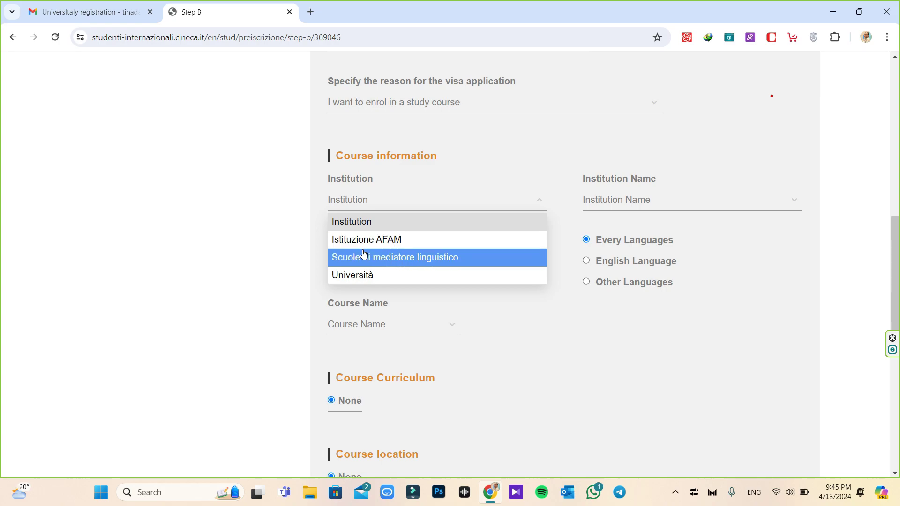
Choose Università, La Sapienza (searched as 'sapi'), Laurea Magistrale, and English-taught courses only
{"action": "left_click", "coordinate": [407, 276]}
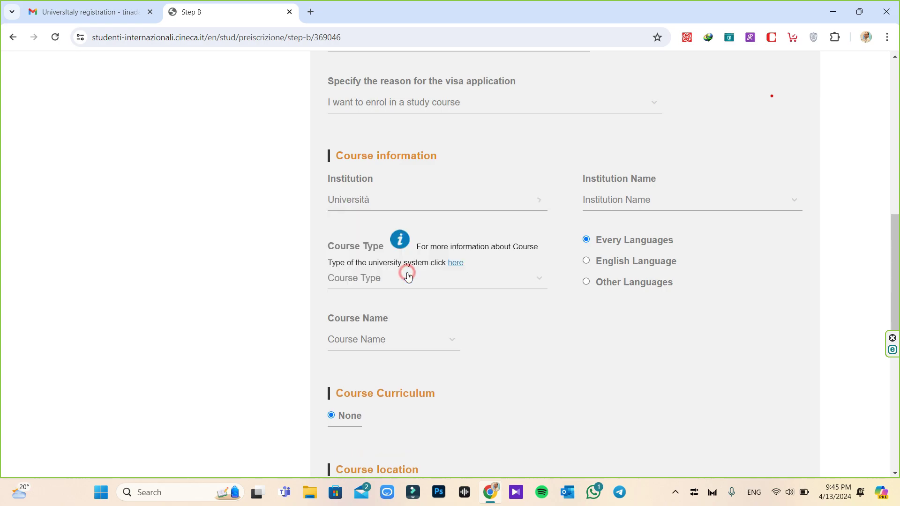
{"action": "left_click", "coordinate": [683, 202]}
{"action": "scroll", "coordinate": [727, 253], "scroll_direction": "down", "scroll_amount": 10}
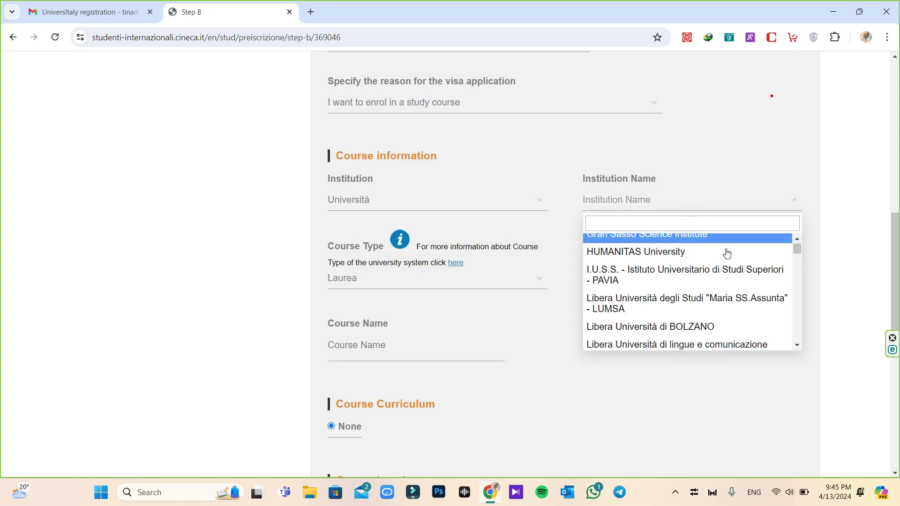
{"action": "scroll", "coordinate": [726, 254], "scroll_direction": "up", "scroll_amount": 10}
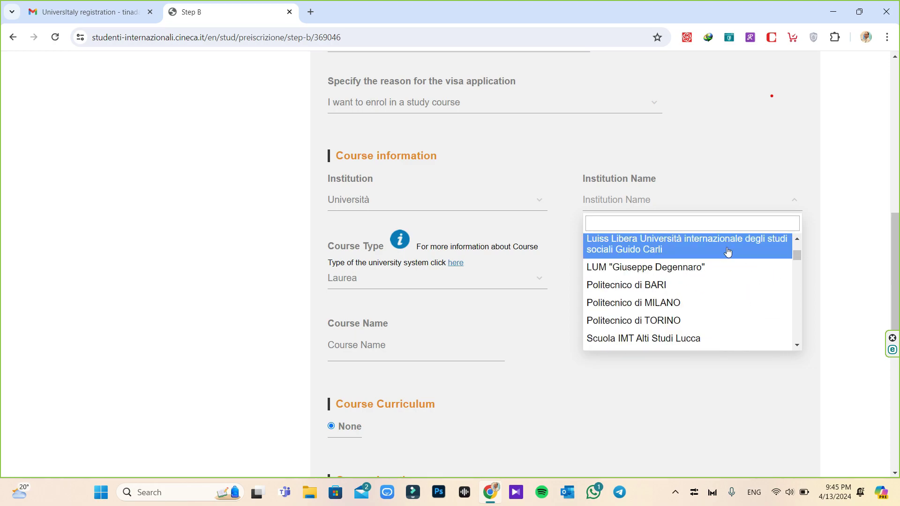
{"action": "left_click", "coordinate": [688, 223]}
{"action": "type", "text": "sapi"}
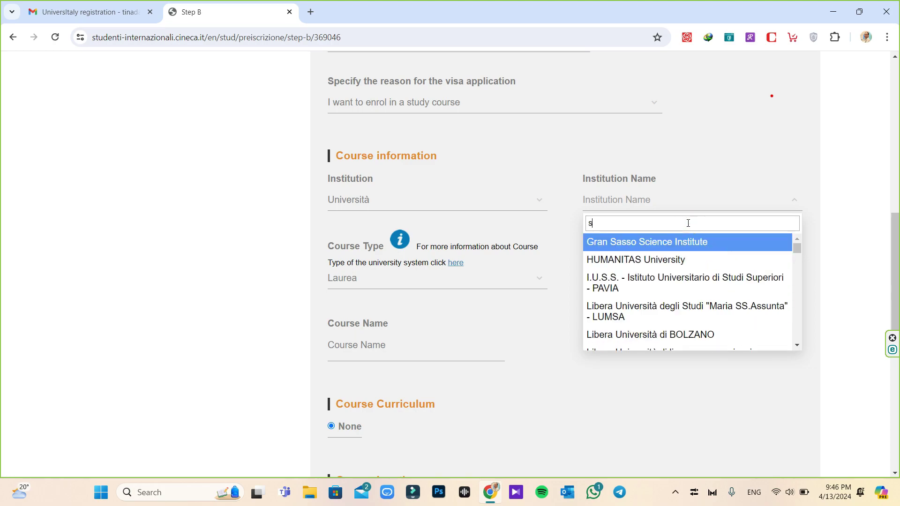
{"action": "key", "text": "Return"}
{"action": "left_click", "coordinate": [366, 278]}
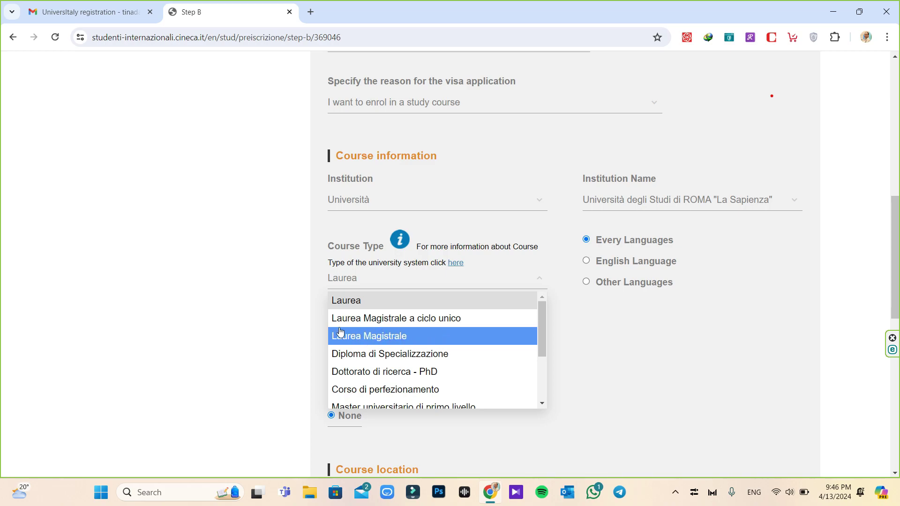
{"action": "left_click", "coordinate": [364, 337]}
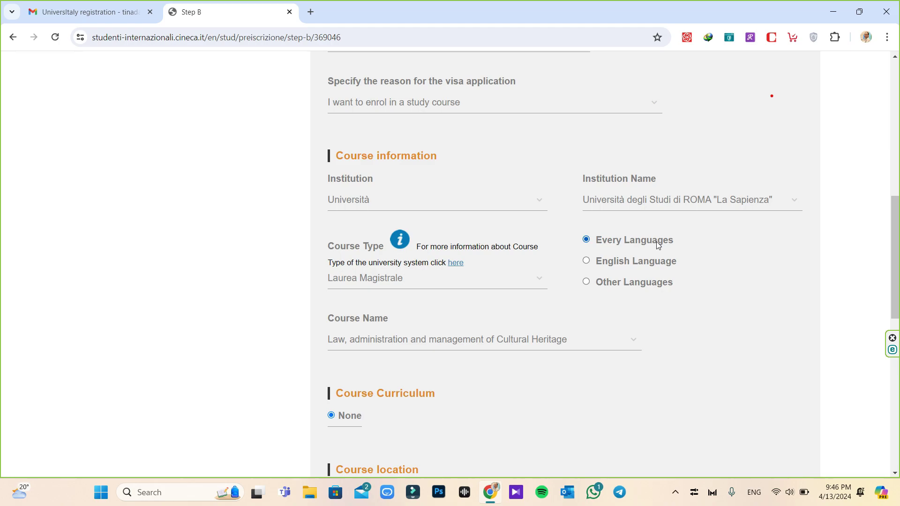
{"action": "left_click", "coordinate": [586, 262]}
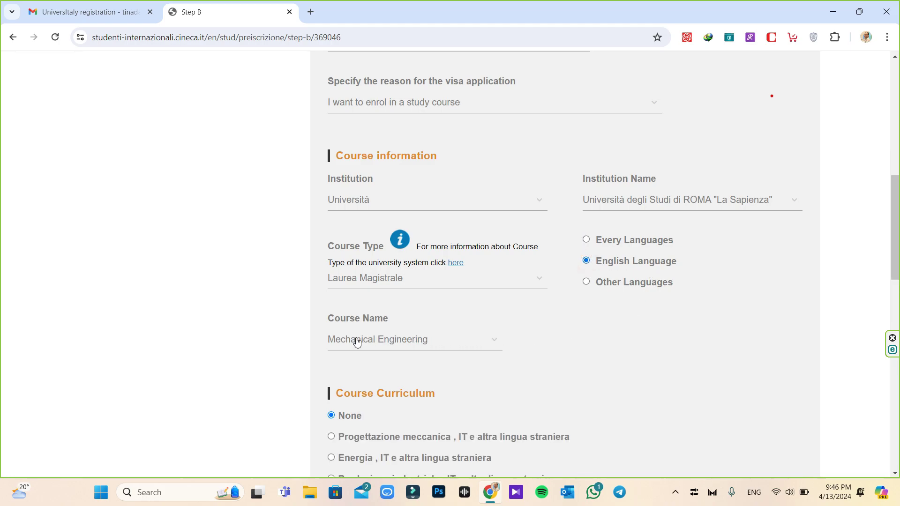
Choose Architecture - Urban Regeneration as the course with its EN curriculum
{"action": "left_click", "coordinate": [475, 344]}
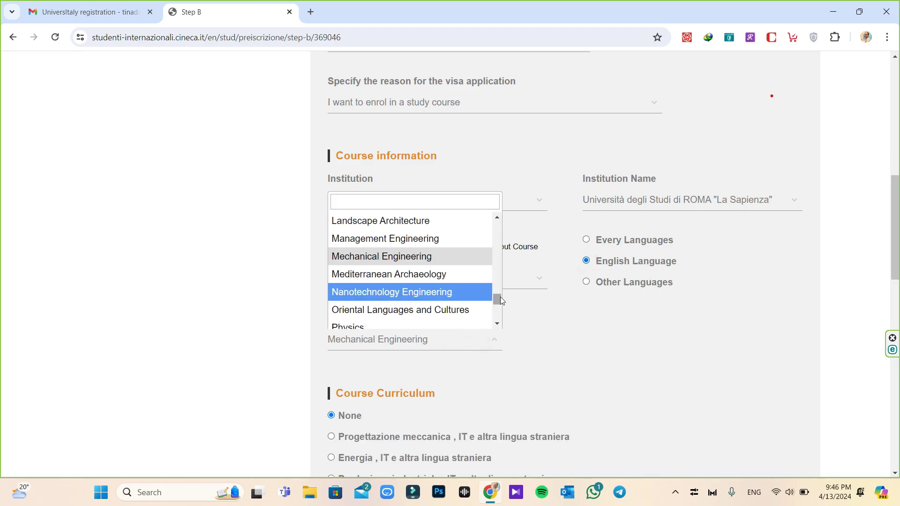
{"action": "left_click_drag", "start_coordinate": [498, 297], "coordinate": [511, 220]}
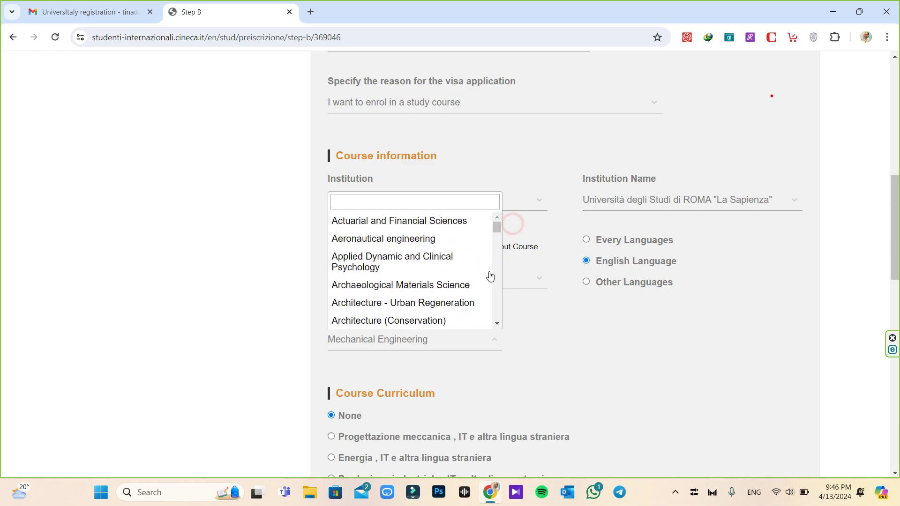
{"action": "left_click", "coordinate": [435, 305]}
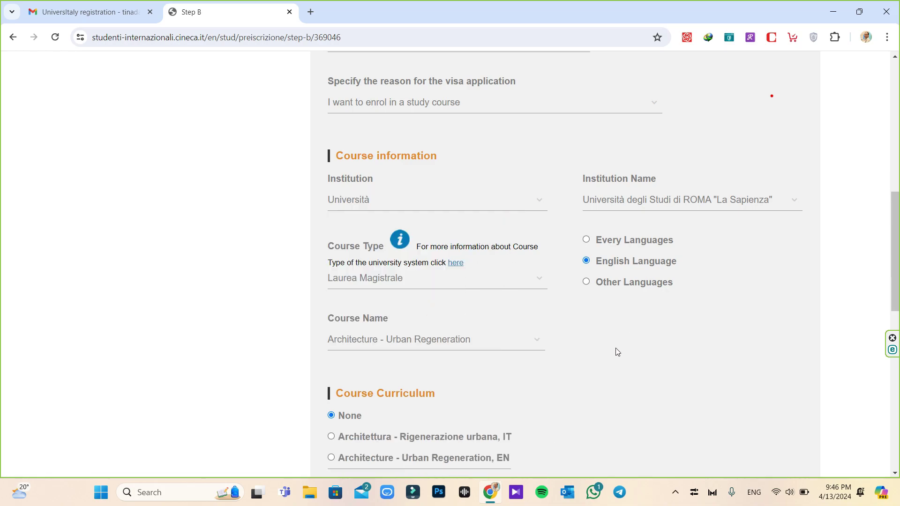
{"action": "scroll", "coordinate": [682, 326], "scroll_direction": "down", "scroll_amount": 3}
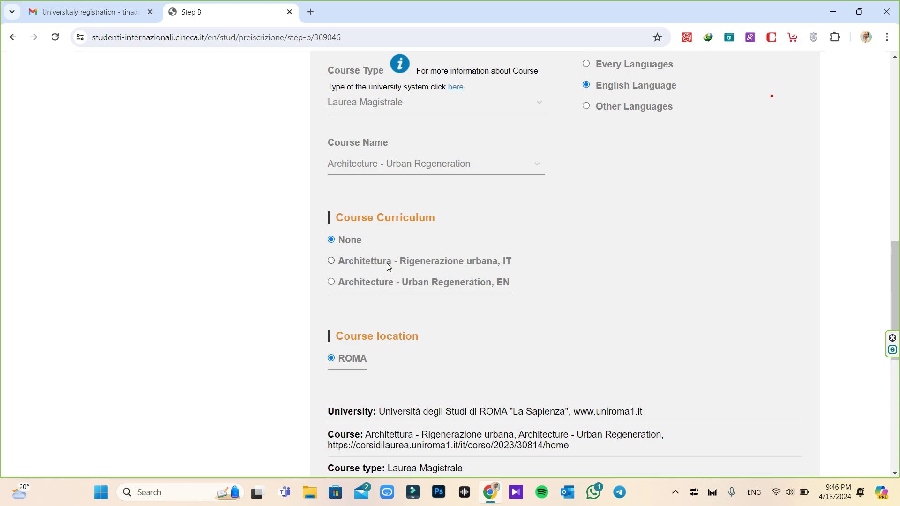
{"action": "left_click", "coordinate": [335, 283]}
Review the course summary (LM-4, 2 years, ROMA) and select the course page address
{"action": "scroll", "coordinate": [315, 294], "scroll_direction": "down", "scroll_amount": 1}
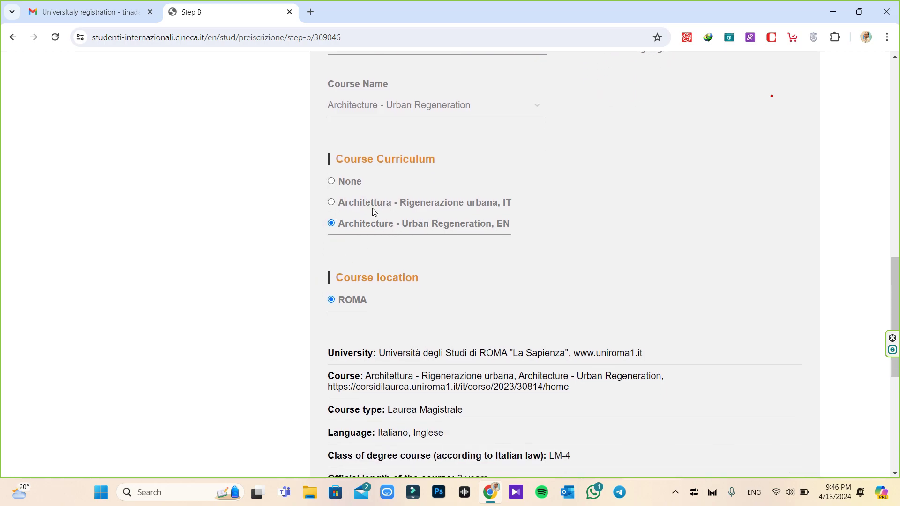
{"action": "scroll", "coordinate": [276, 241], "scroll_direction": "down", "scroll_amount": 3}
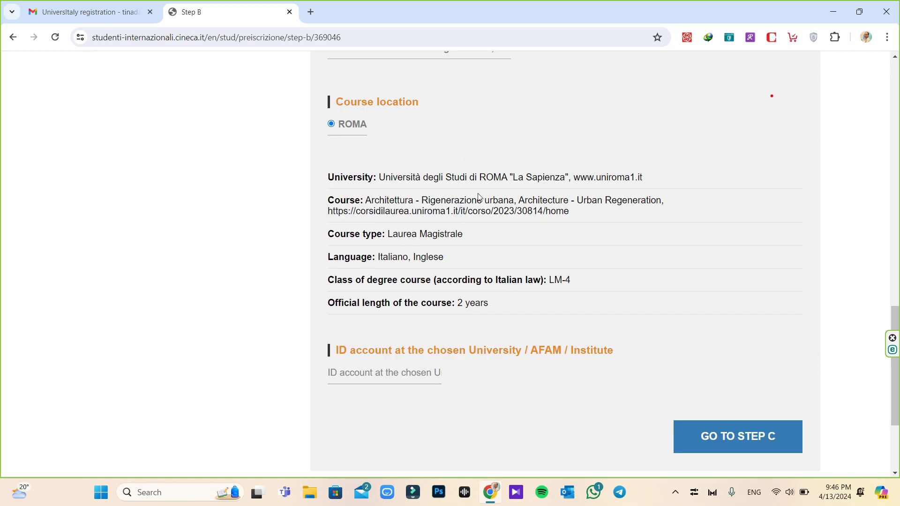
{"action": "left_click_drag", "start_coordinate": [569, 211], "coordinate": [320, 223]}
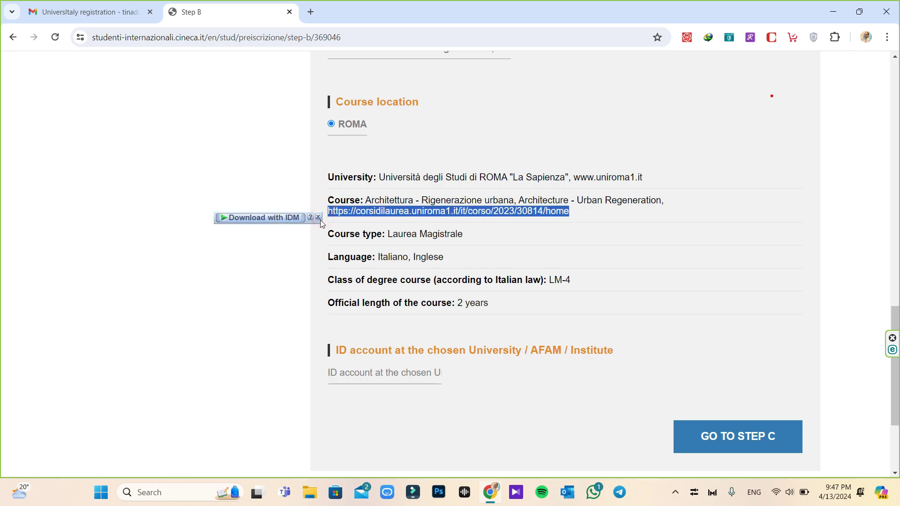
{"action": "right_click", "coordinate": [419, 209]}
{"action": "left_click", "coordinate": [438, 221]}
{"action": "left_click", "coordinate": [311, 12]}
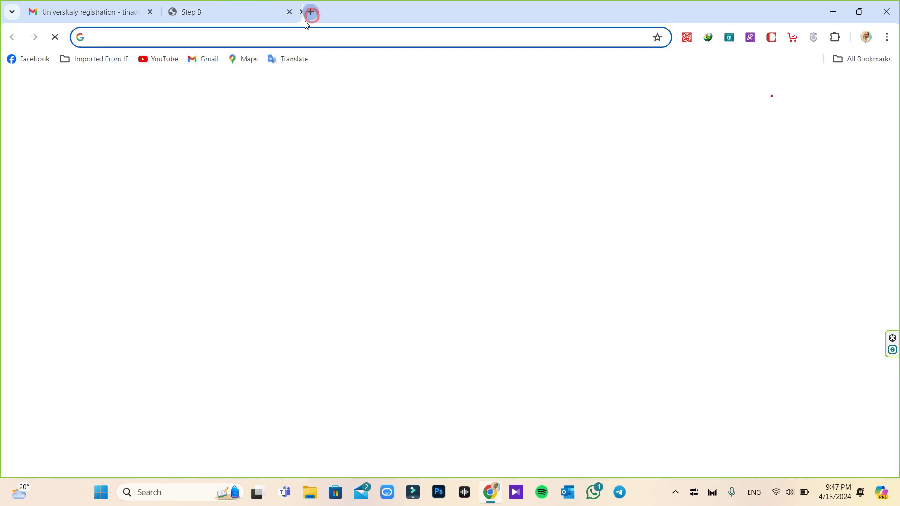
{"action": "right_click", "coordinate": [287, 36]}
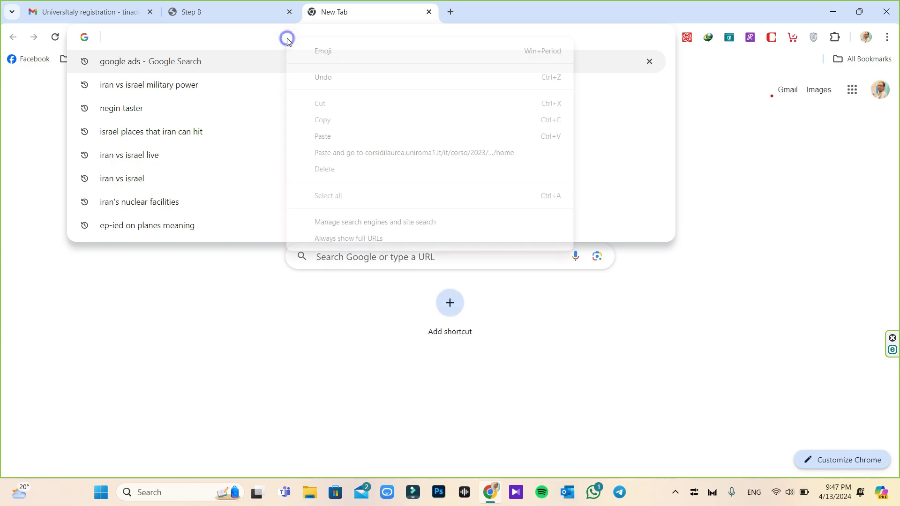
{"action": "left_click", "coordinate": [334, 135]}
{"action": "key", "text": "Return"}
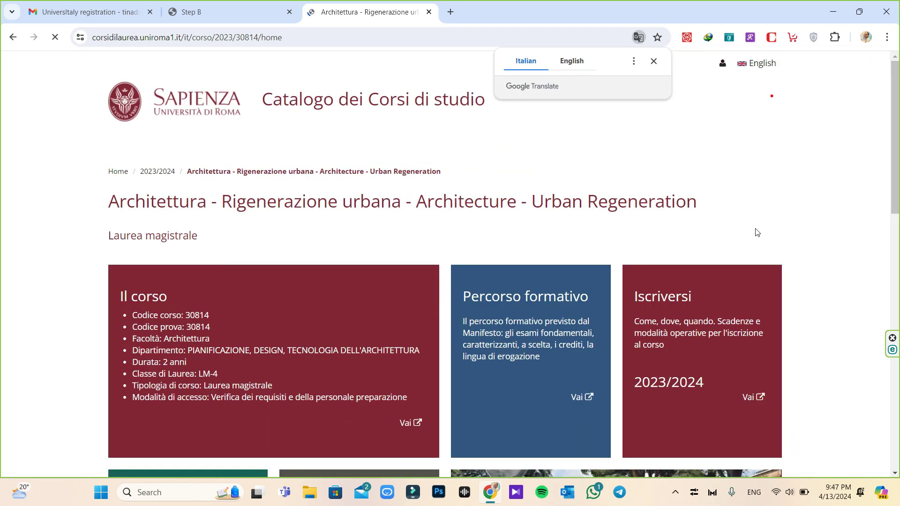
{"action": "left_click", "coordinate": [760, 64]}
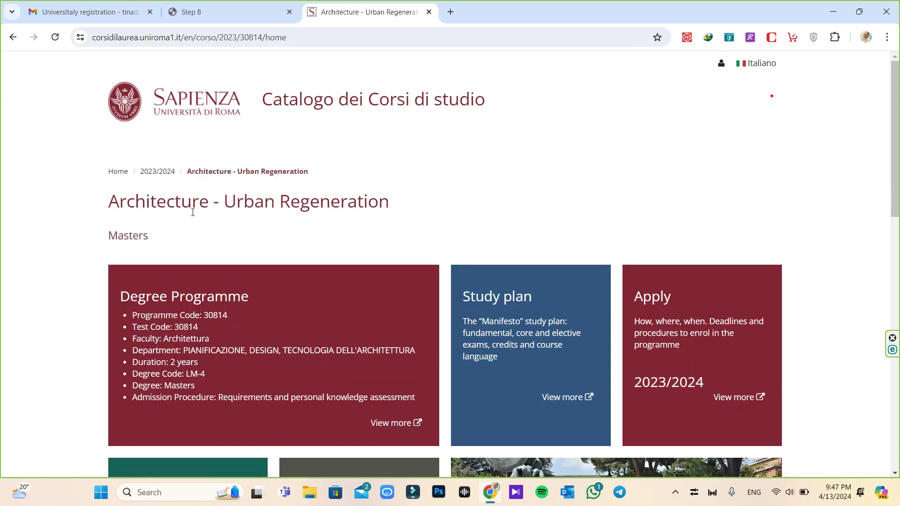
{"action": "scroll", "coordinate": [762, 230], "scroll_direction": "down", "scroll_amount": 5}
{"action": "scroll", "coordinate": [761, 232], "scroll_direction": "up", "scroll_amount": 5}
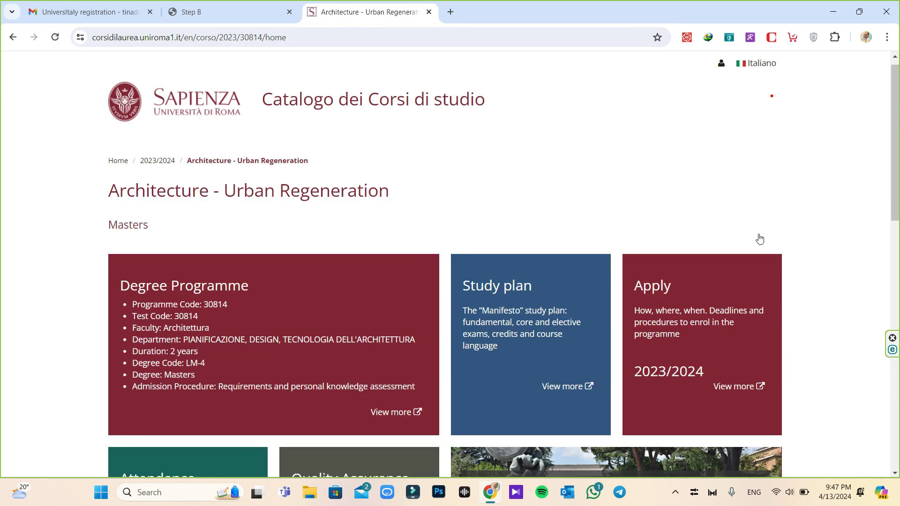
{"action": "left_click", "coordinate": [428, 14]}
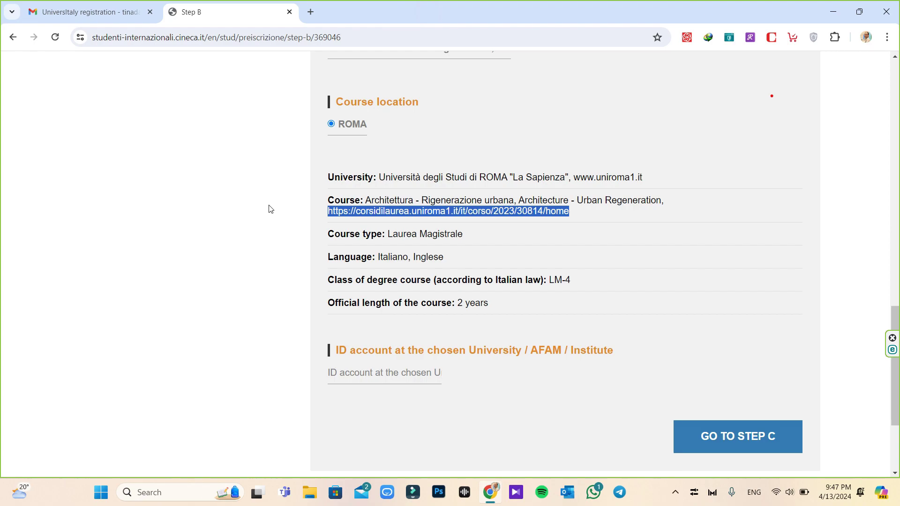
Deselect the course address and proceed to the Step C qualifications form
{"action": "left_click", "coordinate": [292, 222]}
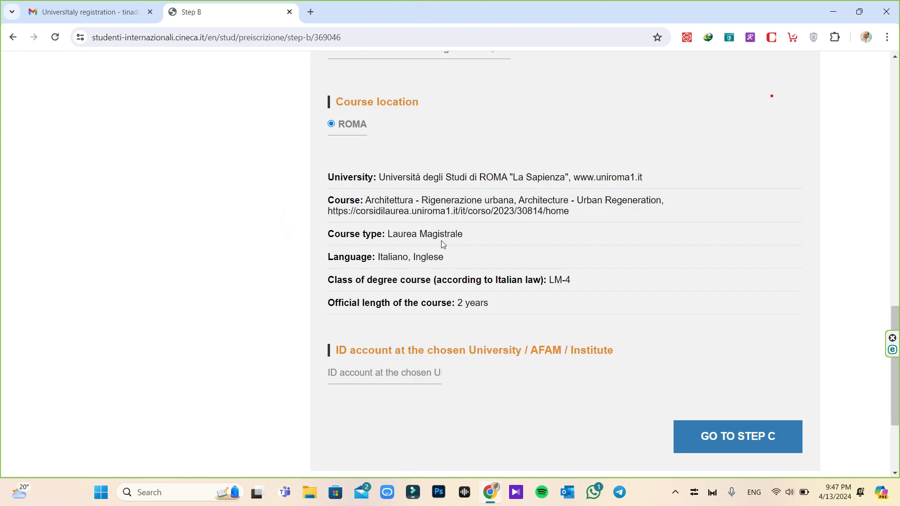
{"action": "scroll", "coordinate": [490, 318], "scroll_direction": "down", "scroll_amount": 3}
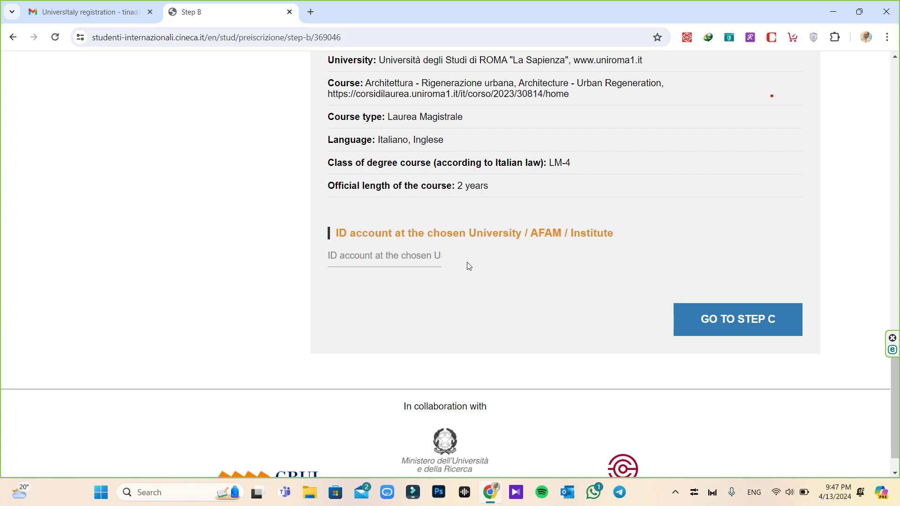
{"action": "left_click", "coordinate": [740, 333]}
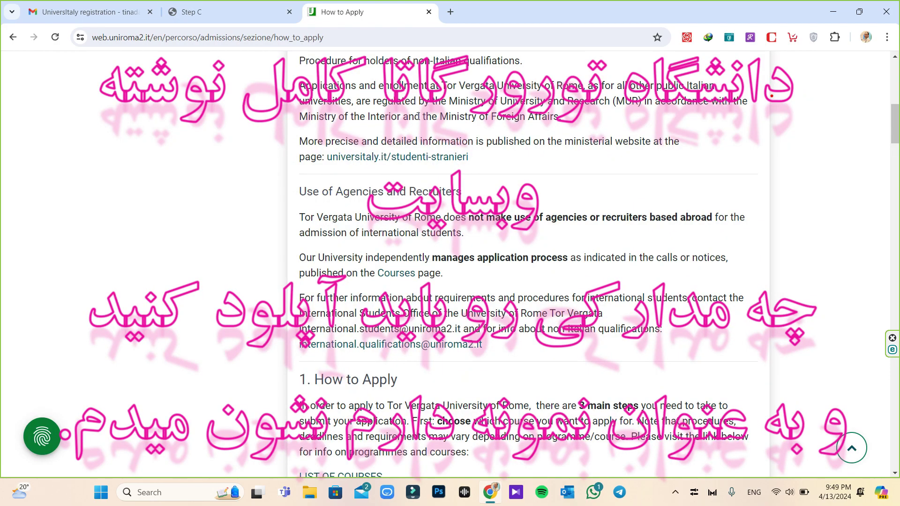
{"action": "scroll", "coordinate": [431, 181], "scroll_direction": "down", "scroll_amount": 6}
{"action": "scroll", "coordinate": [431, 181], "scroll_direction": "down", "scroll_amount": 9}
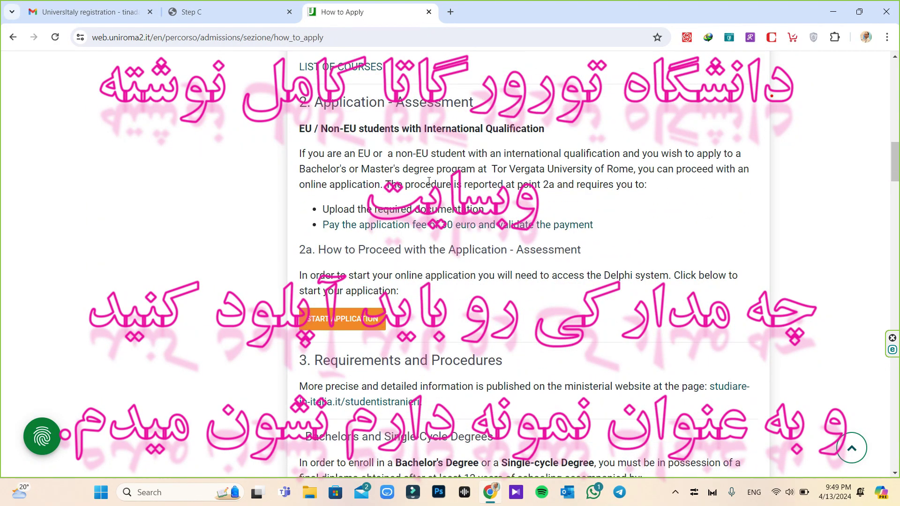
{"action": "scroll", "coordinate": [427, 179], "scroll_direction": "down", "scroll_amount": 8}
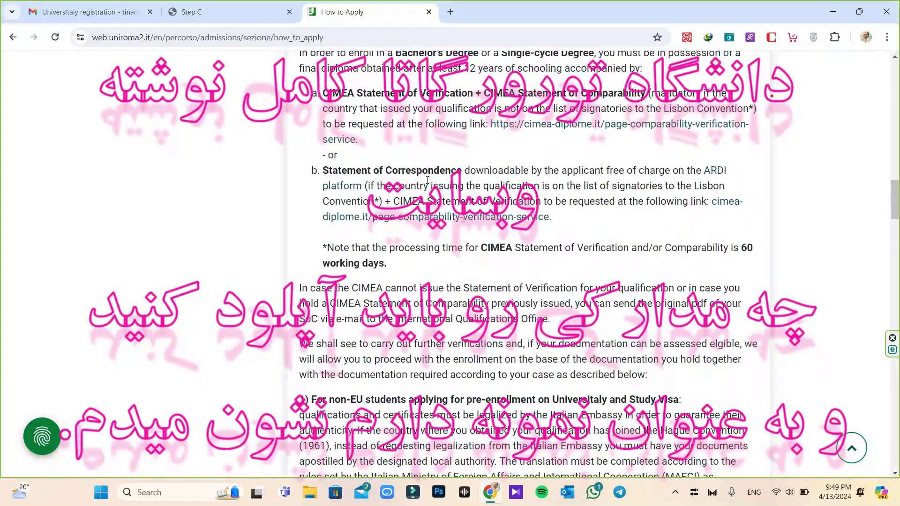
{"action": "scroll", "coordinate": [428, 180], "scroll_direction": "down", "scroll_amount": 9}
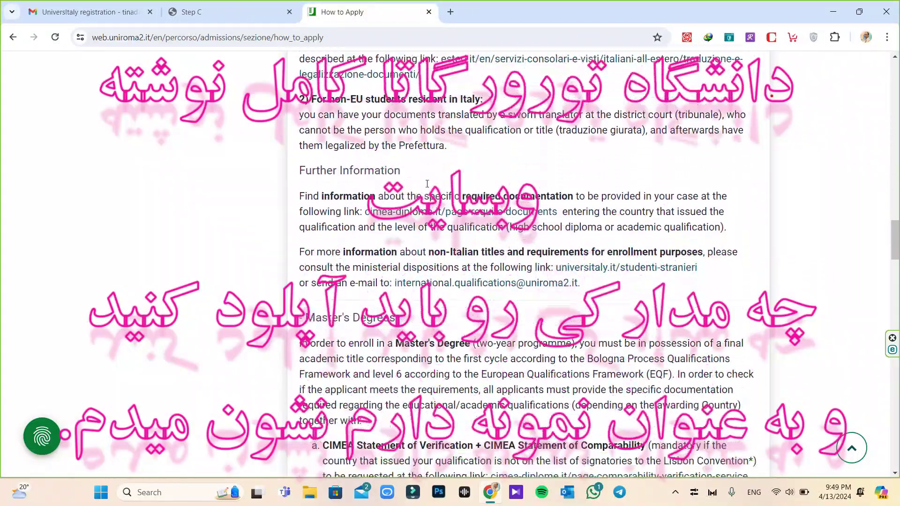
{"action": "scroll", "coordinate": [429, 186], "scroll_direction": "down", "scroll_amount": 17}
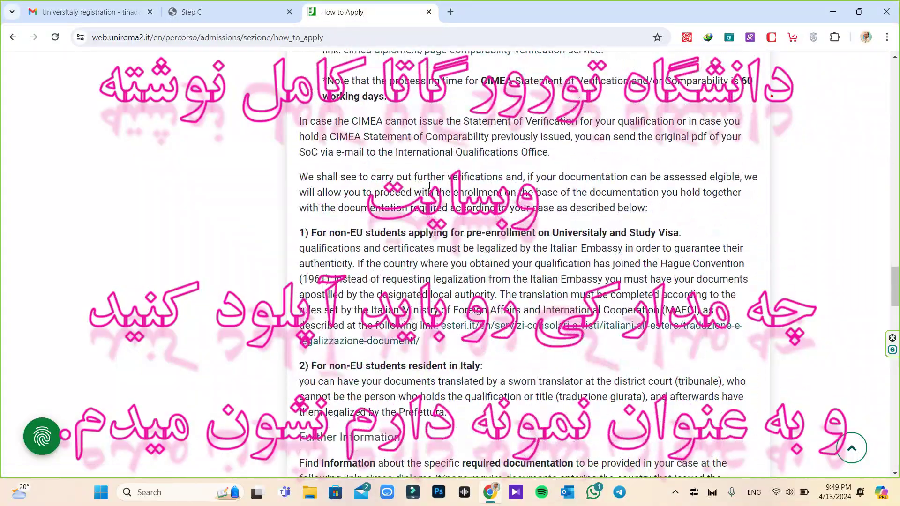
{"action": "scroll", "coordinate": [432, 190], "scroll_direction": "down", "scroll_amount": 2}
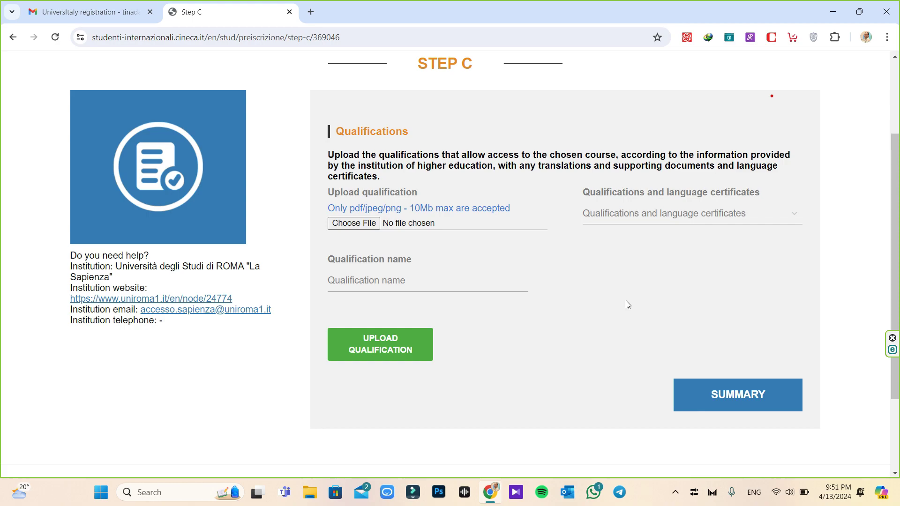
{"action": "scroll", "coordinate": [567, 273], "scroll_direction": "up", "scroll_amount": 3}
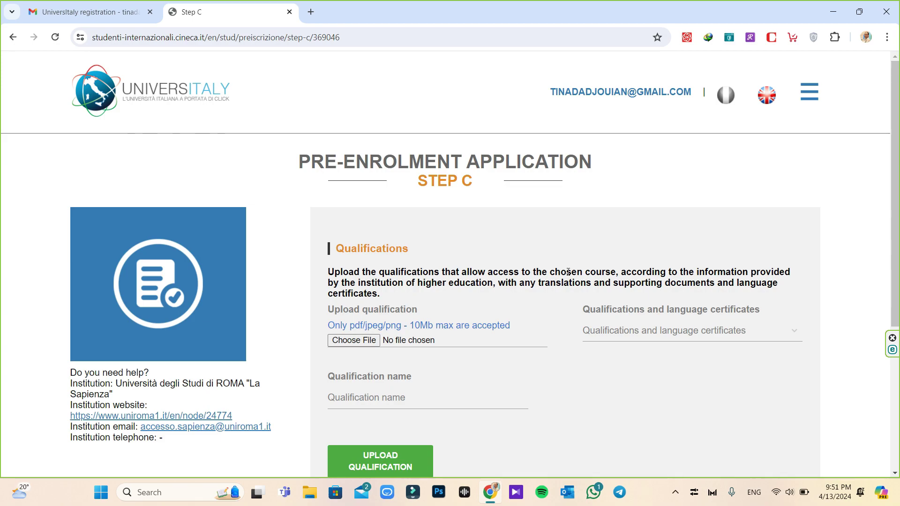
{"action": "scroll", "coordinate": [600, 276], "scroll_direction": "down", "scroll_amount": 3}
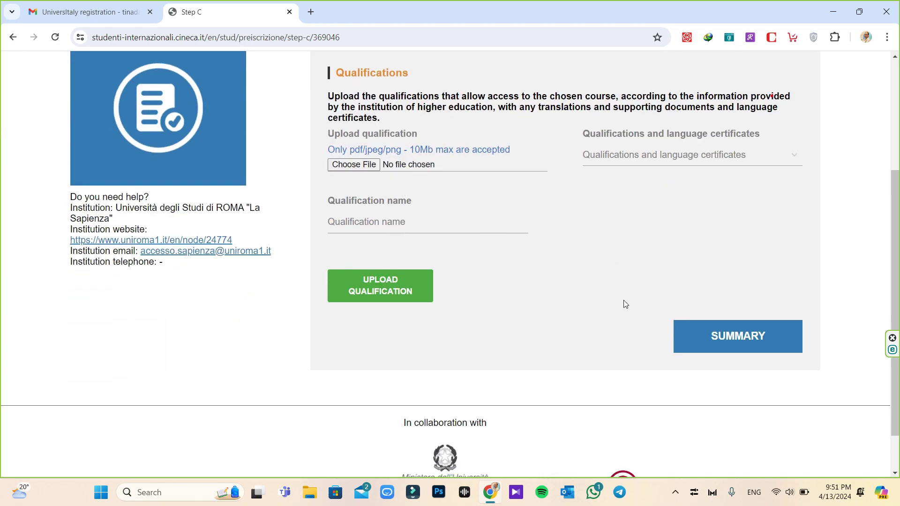
Open the Summary page and scroll down to the declarations and Apply for pre-enrolment
{"action": "left_click", "coordinate": [745, 339]}
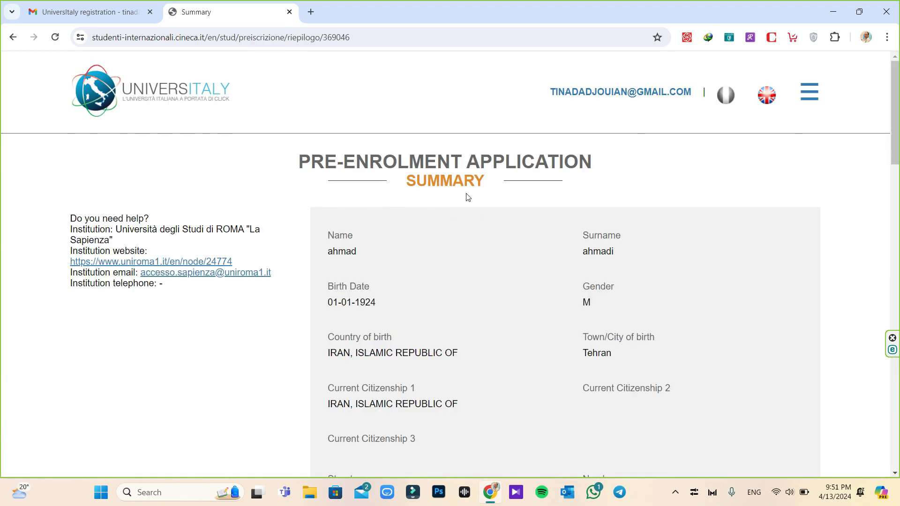
{"action": "scroll", "coordinate": [467, 197], "scroll_direction": "down", "scroll_amount": 10}
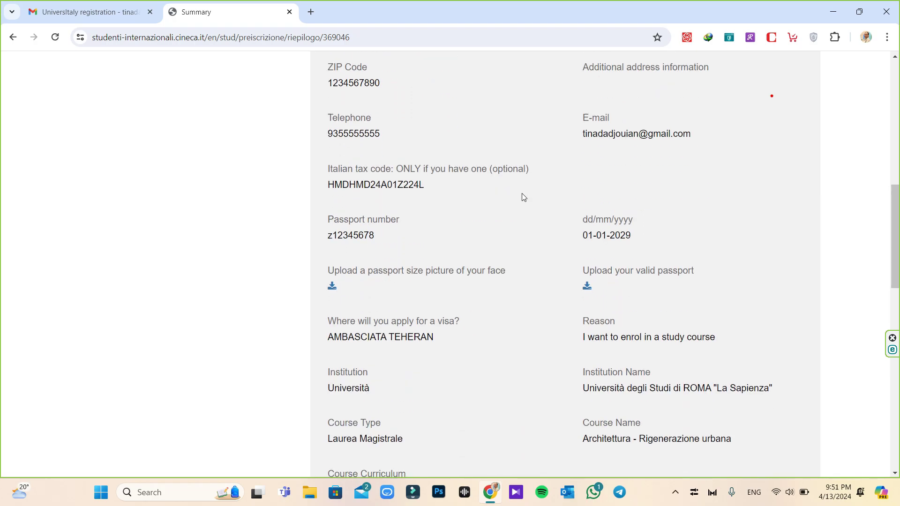
{"action": "scroll", "coordinate": [522, 193], "scroll_direction": "down", "scroll_amount": 14}
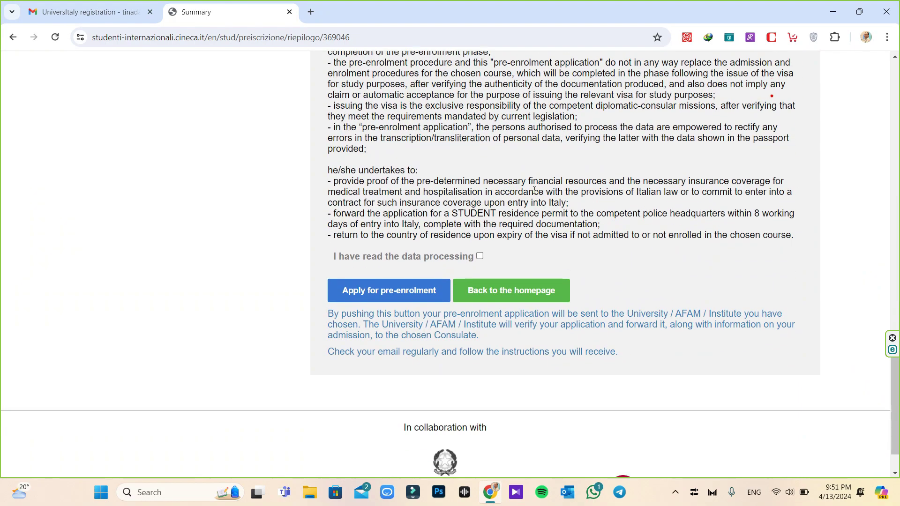